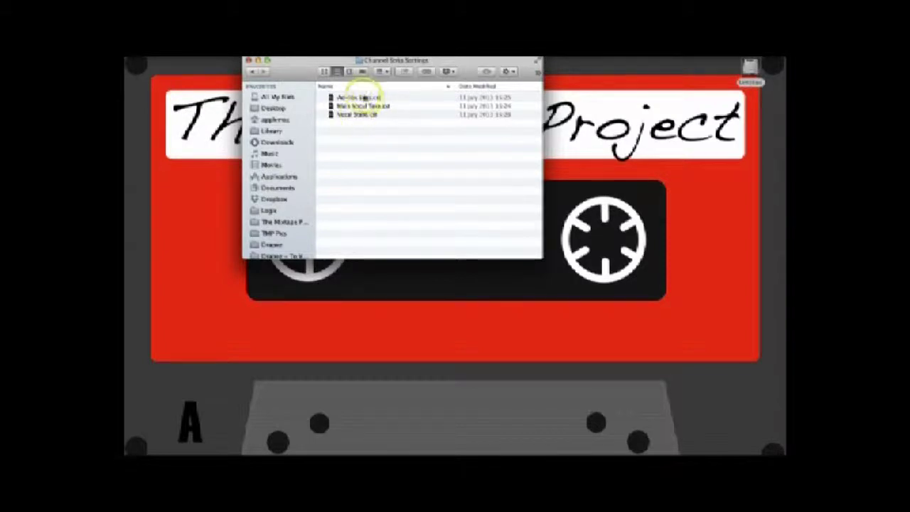
# Open the downloaded Project Templates folder to examine its Logic template files
pyautogui.click(252, 70)
pyautogui.click(364, 115)
pyautogui.doubleClick(364, 115)
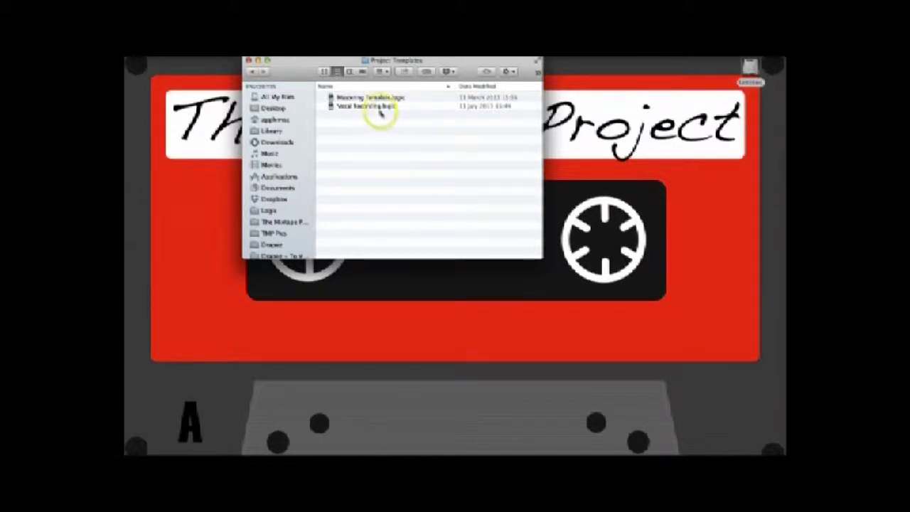
pyautogui.click(379, 107)
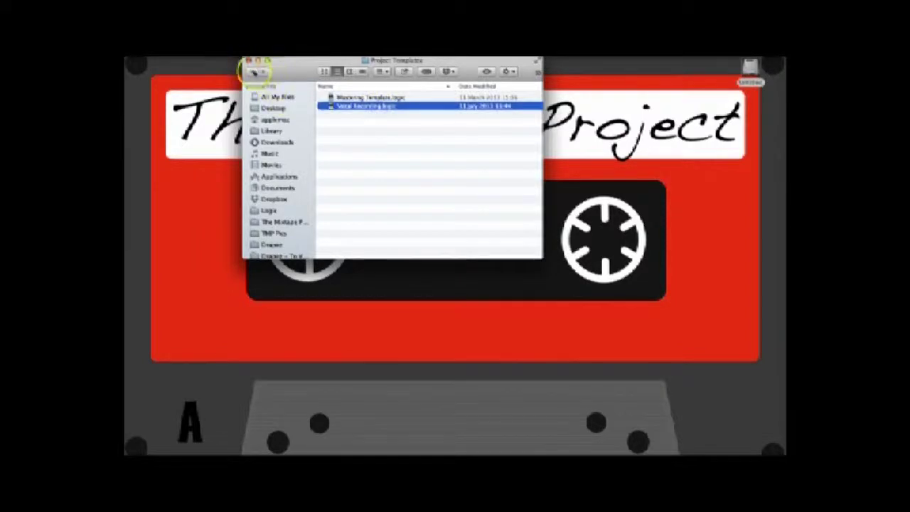
# Look through the downloaded Channel Strip Settings and Bus Settings folders, and return to the folder holding the template zip
pyautogui.click(253, 71)
pyautogui.doubleClick(359, 105)
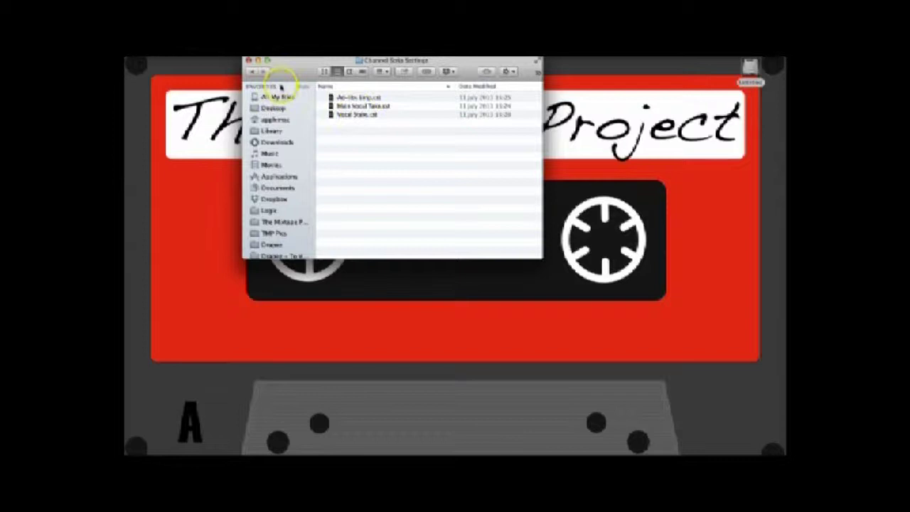
pyautogui.click(253, 72)
pyautogui.doubleClick(363, 97)
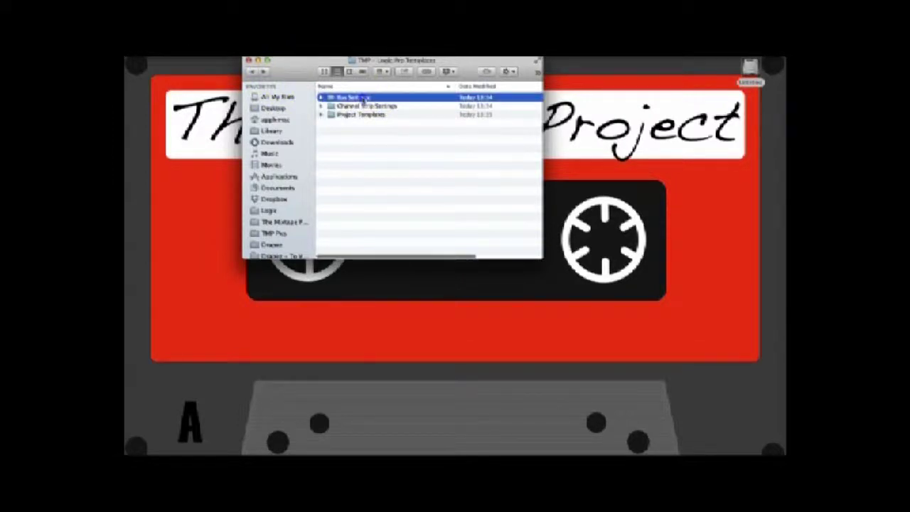
pyautogui.click(254, 71)
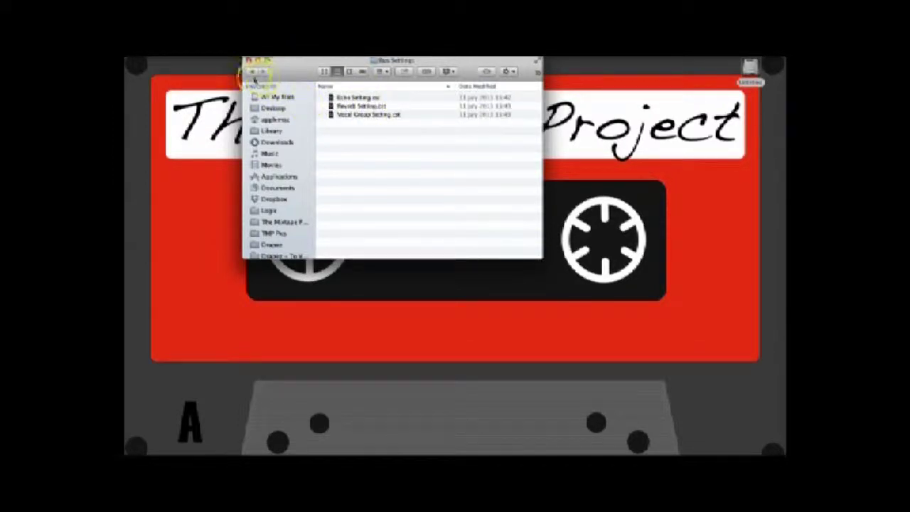
pyautogui.click(254, 71)
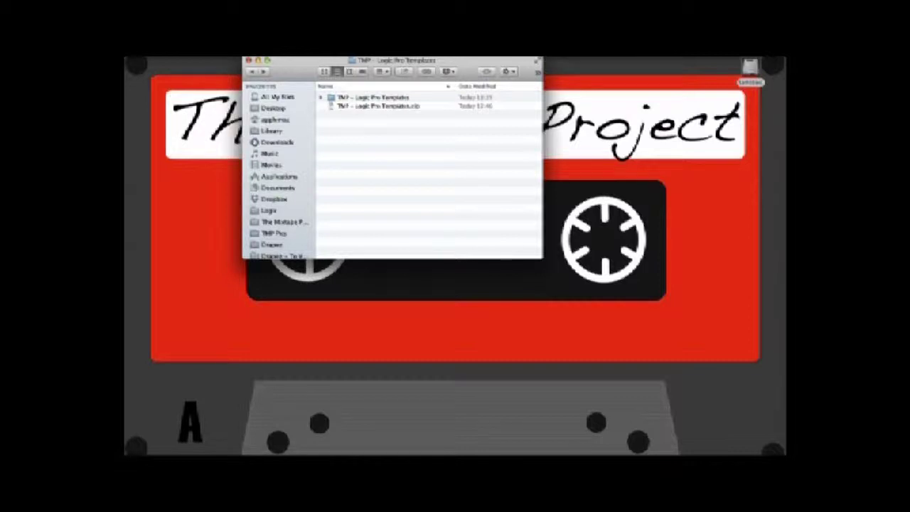
# Open the unzipped TMP - Logic Pro Templates folder beside the zip file
pyautogui.click(368, 98)
pyautogui.click(356, 241)
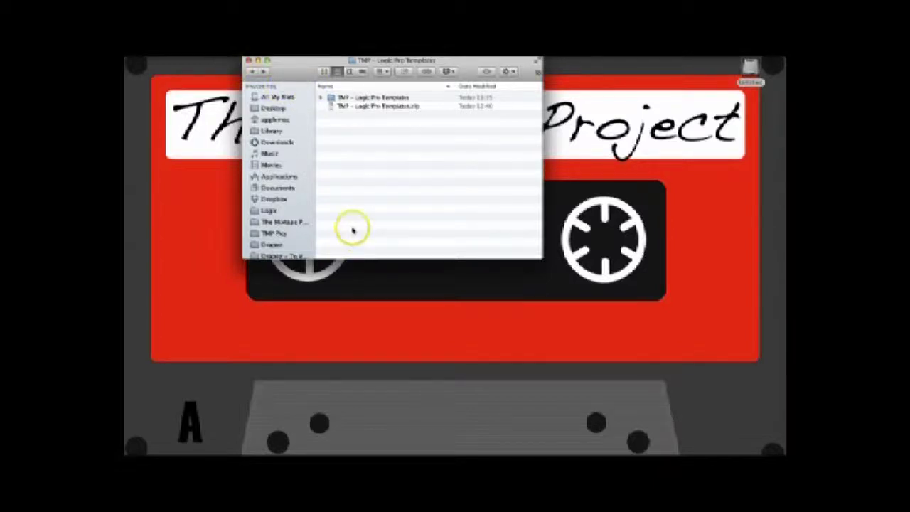
pyautogui.doubleClick(348, 100)
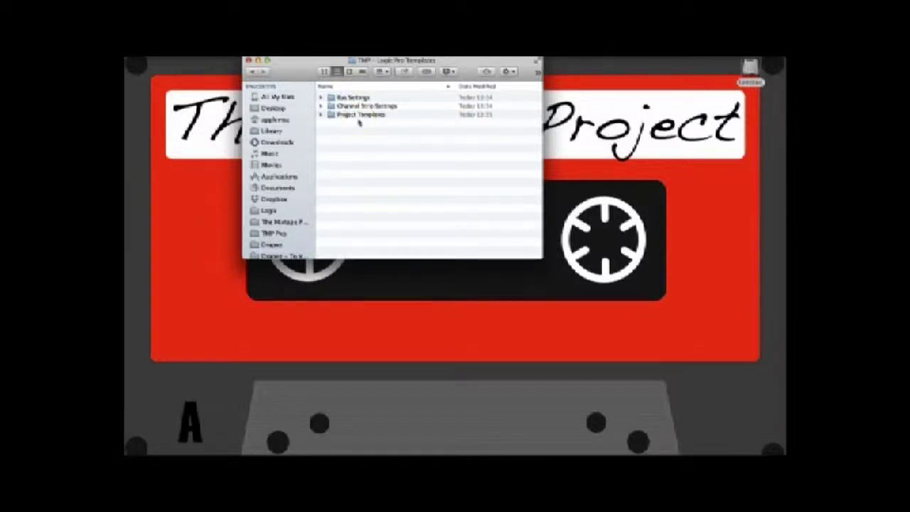
pyautogui.click(363, 118)
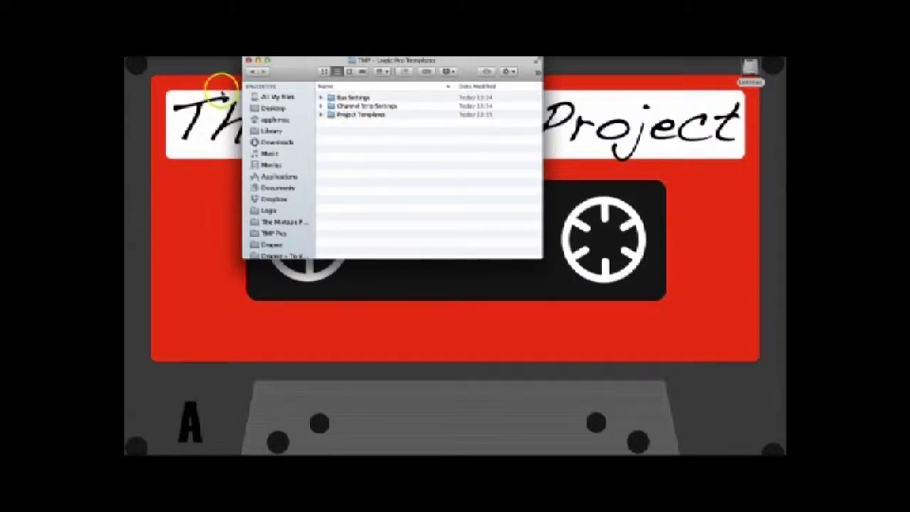
# Open a second Finder window and show the user's home folder in it
pyautogui.click(188, 56)
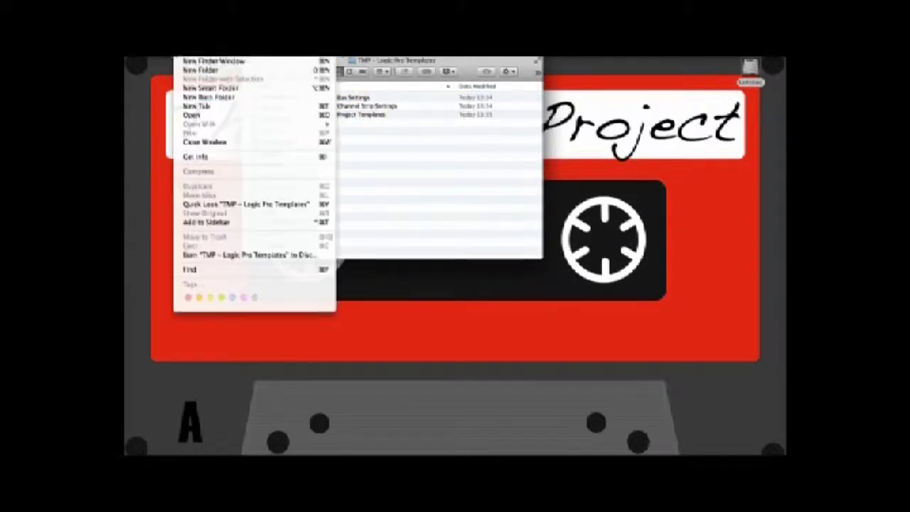
pyautogui.click(191, 62)
pyautogui.click(422, 158)
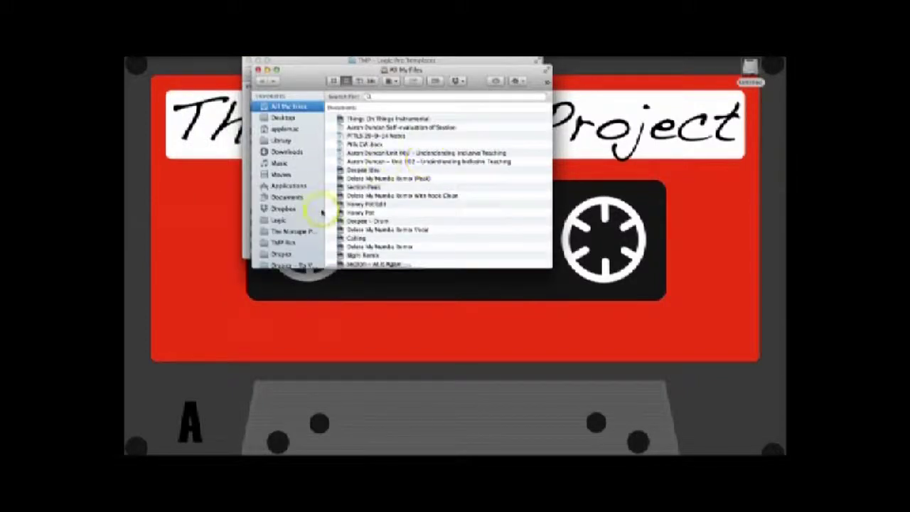
pyautogui.click(295, 134)
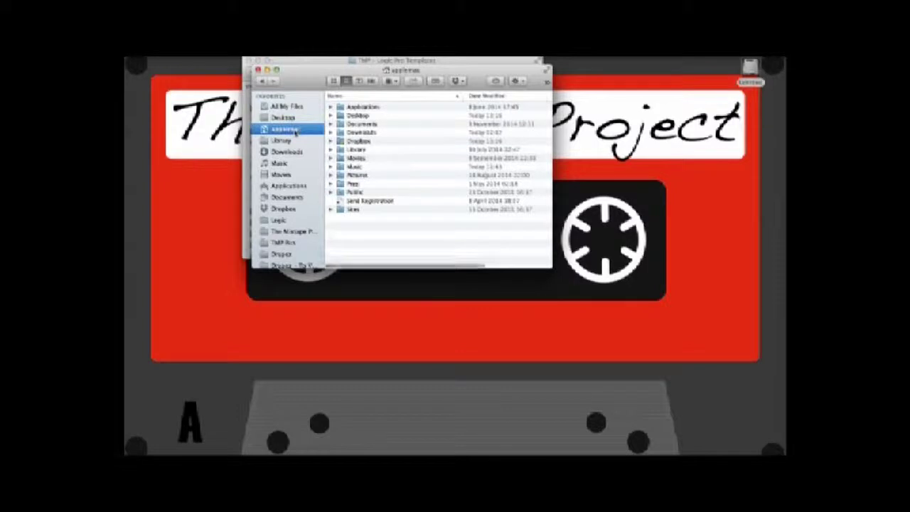
pyautogui.click(302, 130)
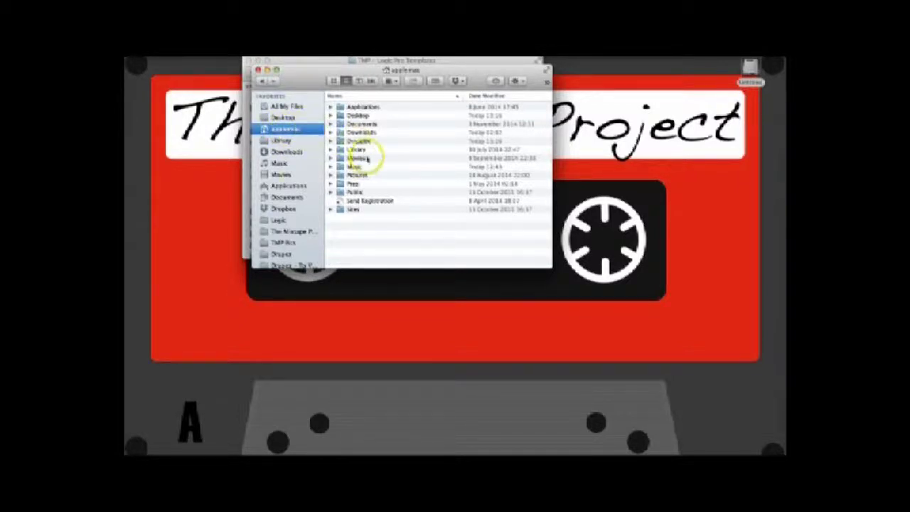
# Go from the home folder through Library and Application Support into the Logic folder
pyautogui.doubleClick(363, 151)
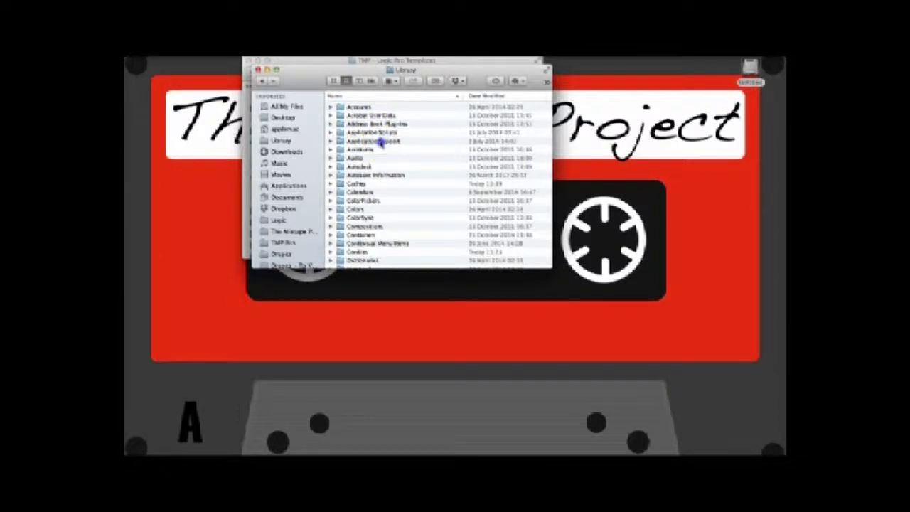
pyautogui.doubleClick(378, 141)
pyautogui.scroll(-3, 374, 209)
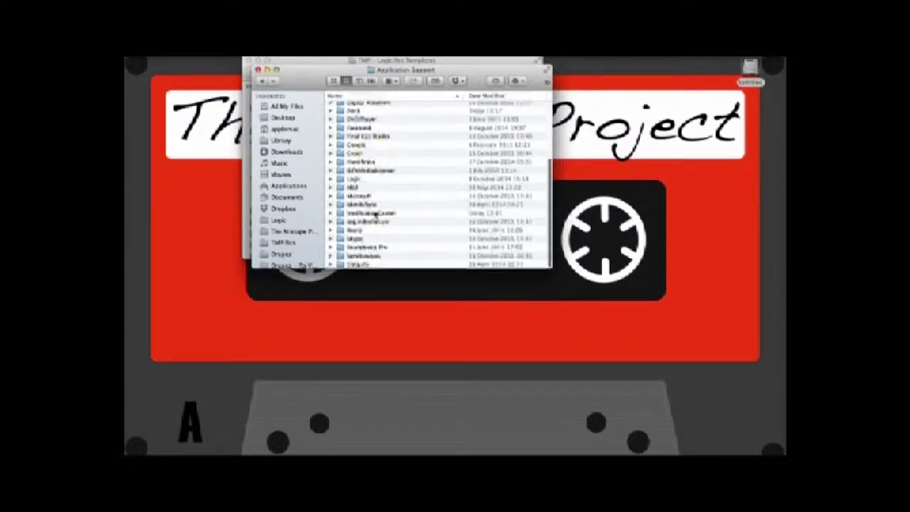
pyautogui.doubleClick(374, 178)
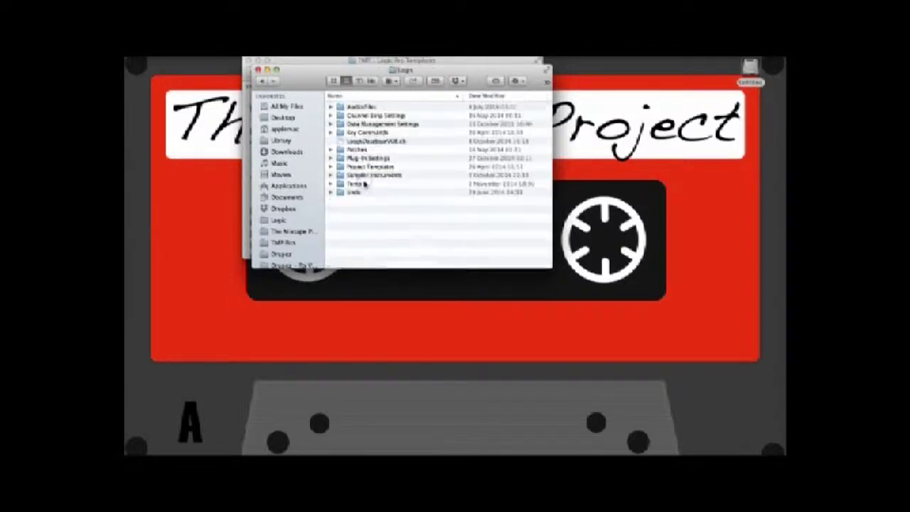
# Open Logic's Project Templates folder and move its window below the downloaded templates window
pyautogui.click(364, 167)
pyautogui.doubleClick(365, 168)
pyautogui.click(356, 143)
pyautogui.click(315, 70)
pyautogui.moveTo(316, 69); pyautogui.dragTo(354, 235)
pyautogui.click(346, 172)
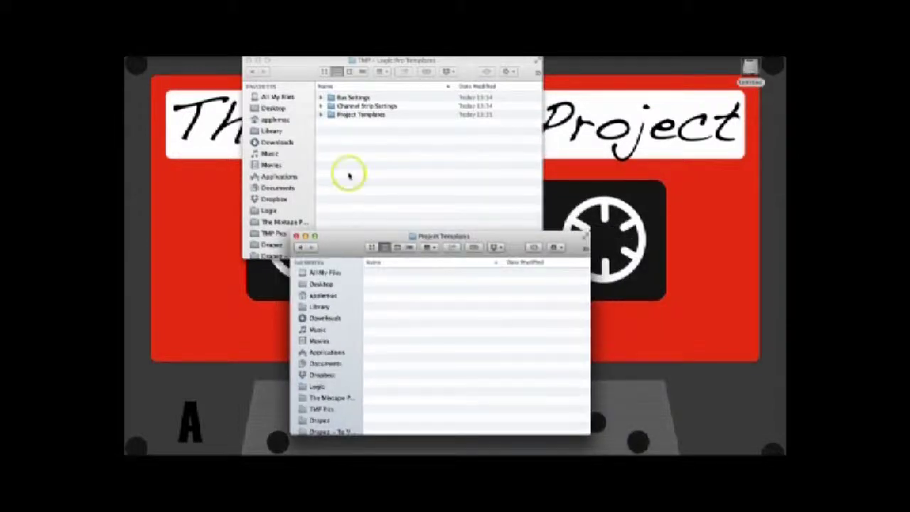
# Copy Mastering Template.logic and Vocal Recording.logic from the downloaded Project Templates folder into Logic's Project Templates folder
pyautogui.click(331, 118)
pyautogui.doubleClick(347, 115)
pyautogui.moveTo(325, 61); pyautogui.dragTo(165, 61)
pyautogui.moveTo(197, 112); pyautogui.dragTo(234, 128)
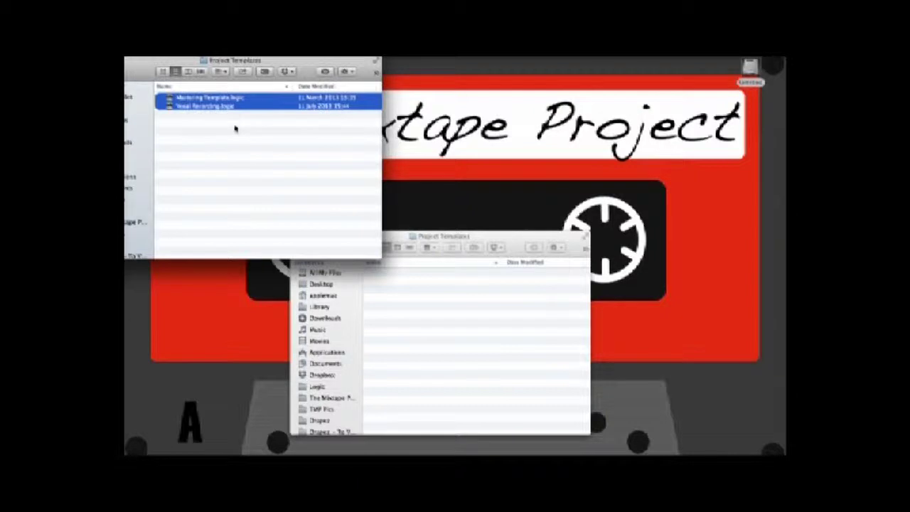
pyautogui.click(464, 315)
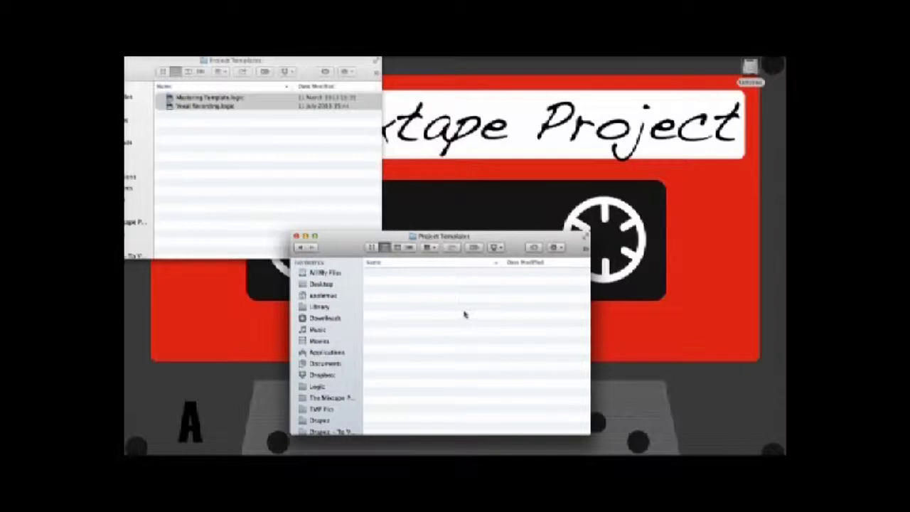
pyautogui.press('super+v')
# Copy the three downloaded channel strip setting files into Logic's Channel Strip Settings folder
pyautogui.moveTo(266, 61); pyautogui.dragTo(380, 61)
pyautogui.click(461, 331)
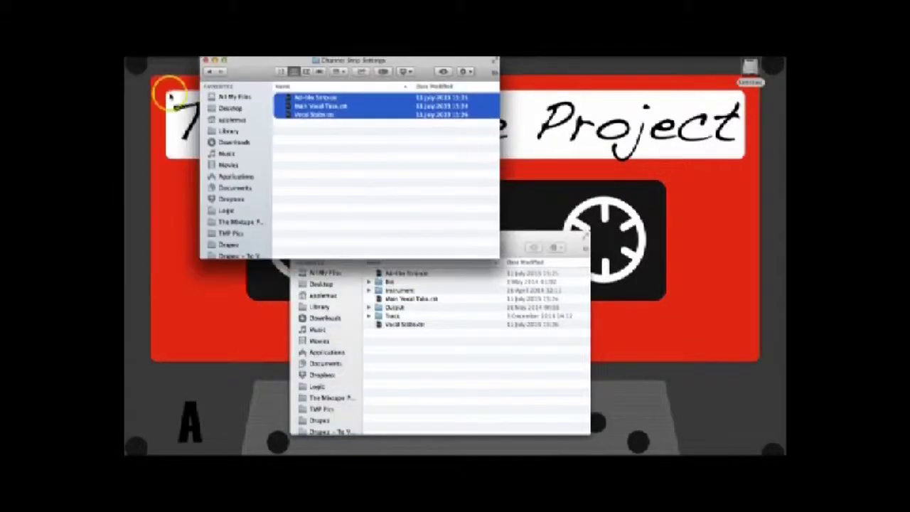
# Copy the echo, reverb and vocal group setting files from Bus Settings into the Bus folder inside Logic's Channel Strip Settings
pyautogui.click(209, 73)
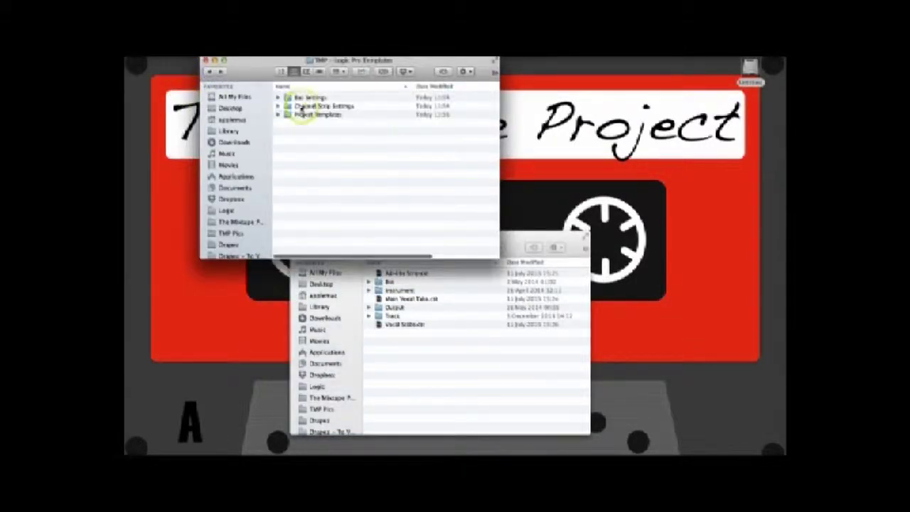
pyautogui.doubleClick(304, 99)
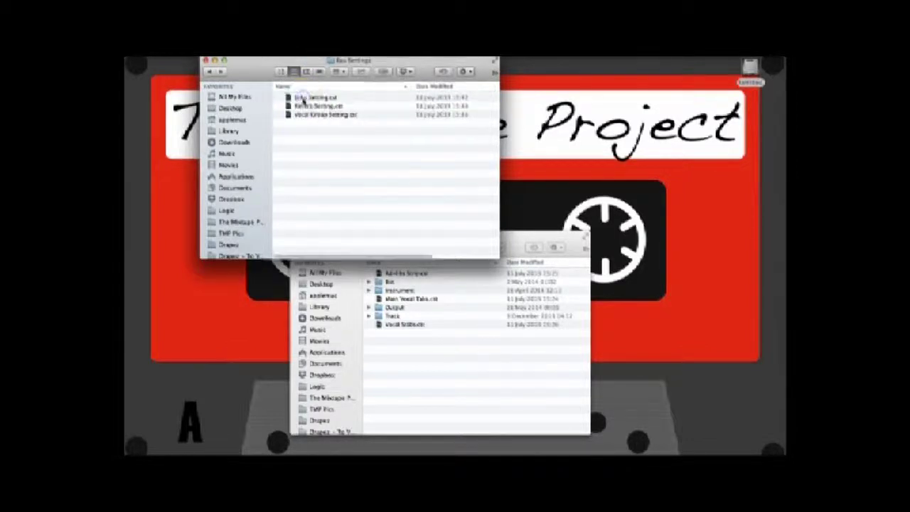
pyautogui.click(321, 98)
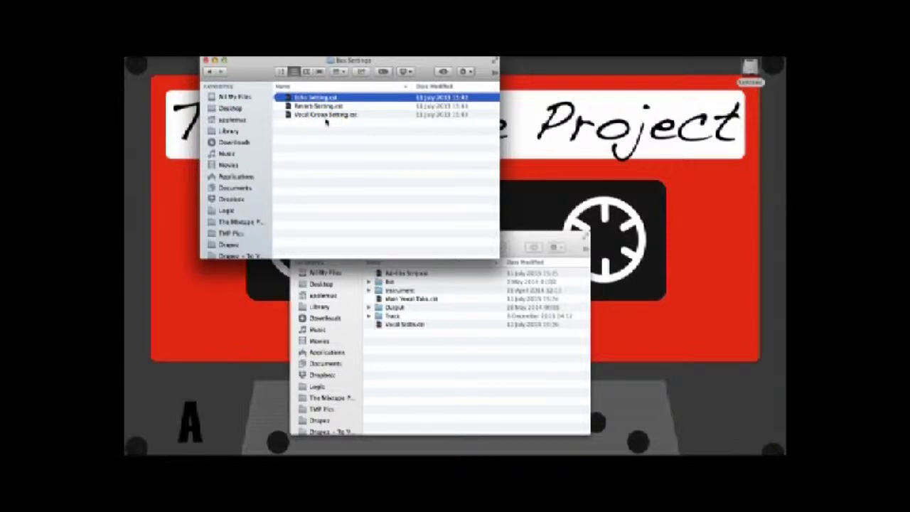
pyautogui.moveTo(327, 146); pyautogui.dragTo(320, 88)
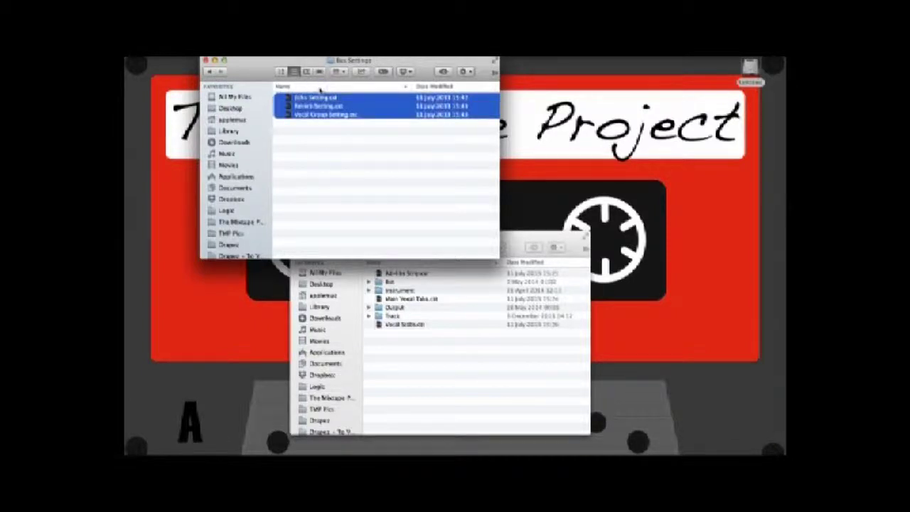
pyautogui.click(459, 350)
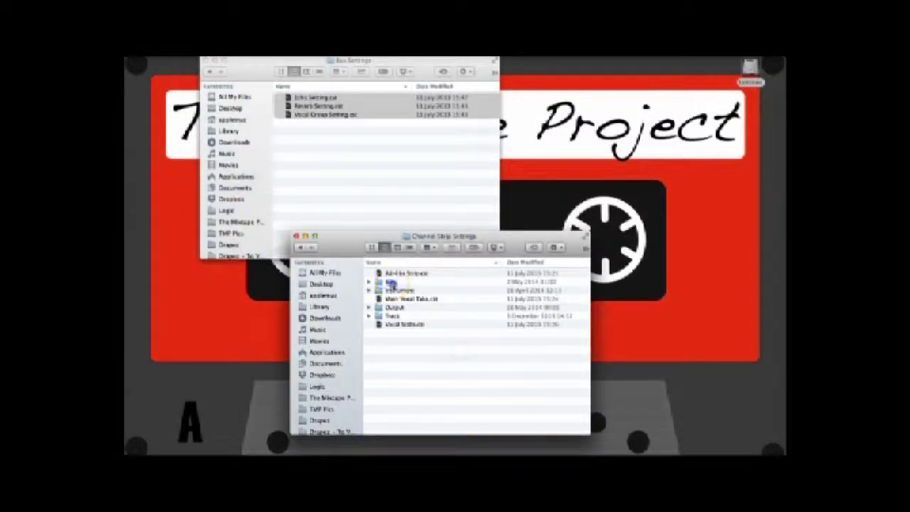
pyautogui.doubleClick(391, 285)
pyautogui.click(416, 303)
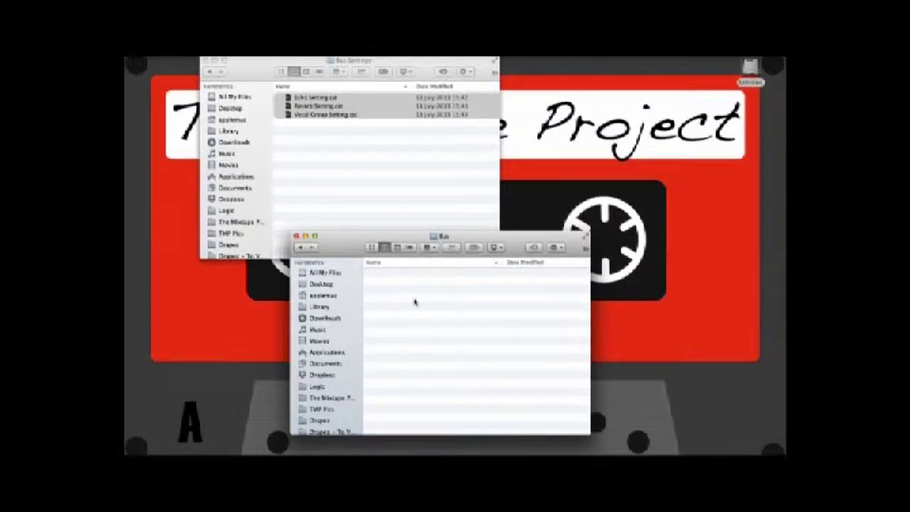
pyautogui.press('super+v')
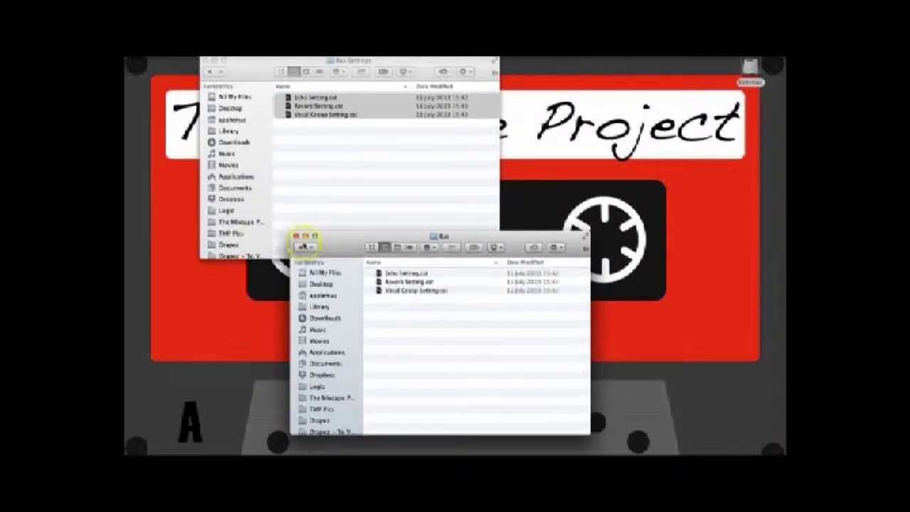
# Return from the Bus folder to the main Logic folder and close both Finder windows
pyautogui.click(300, 248)
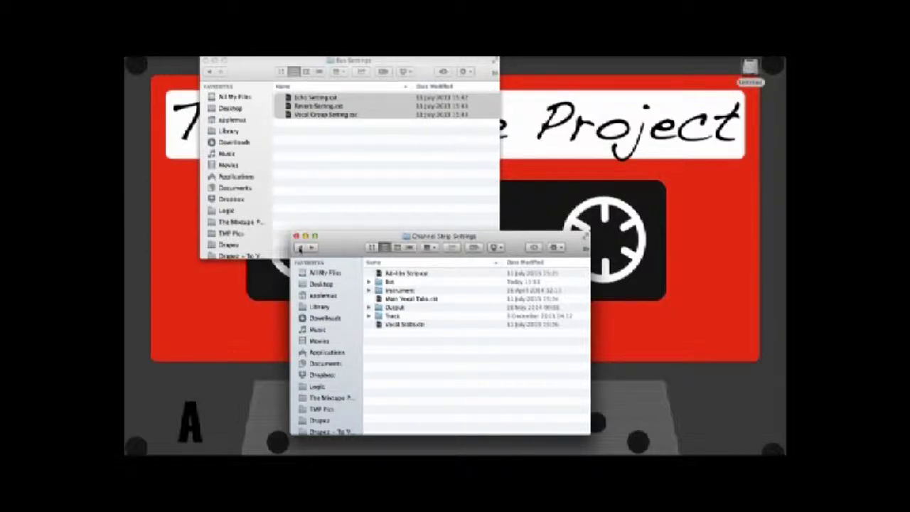
pyautogui.click(298, 248)
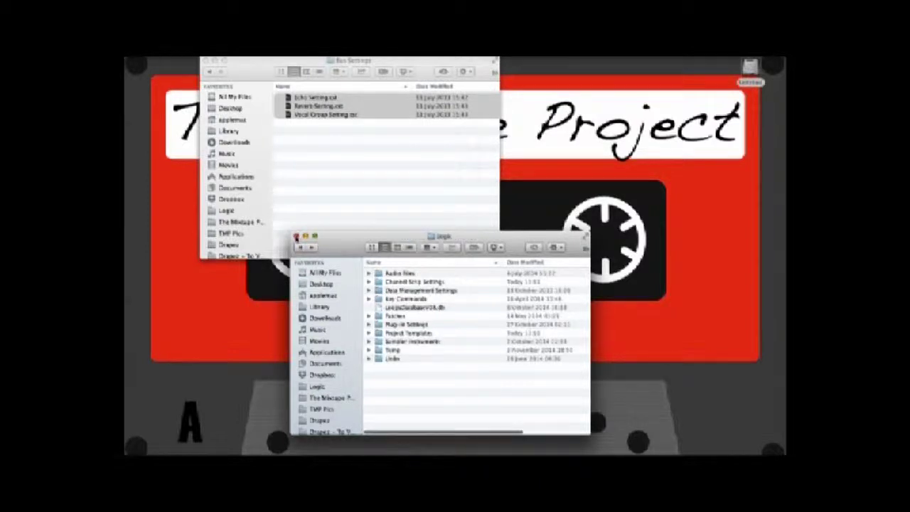
pyautogui.click(296, 235)
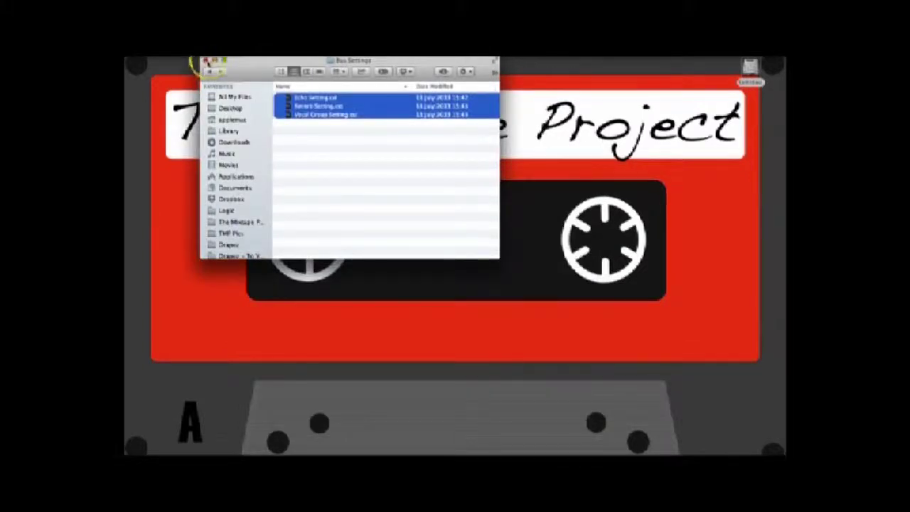
pyautogui.click(204, 60)
# Launch Logic Pro and go through the template collections to My Templates
pyautogui.moveTo(576, 452)
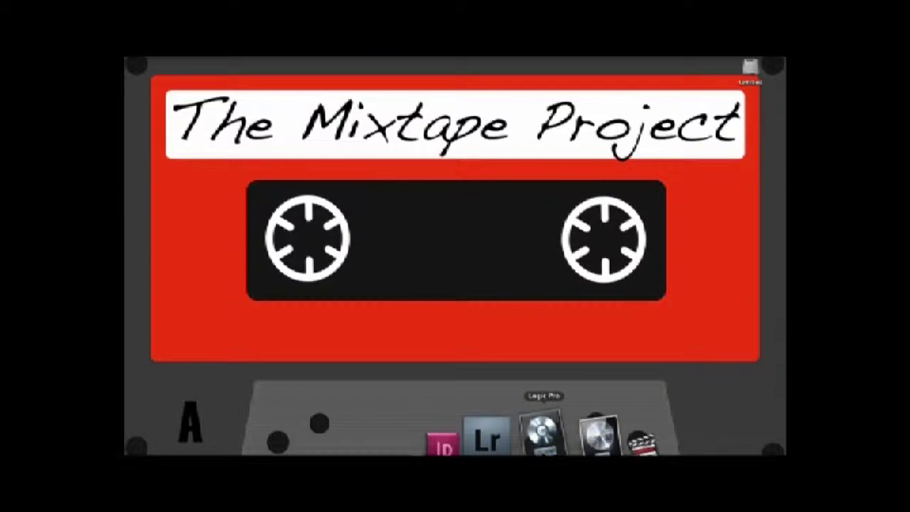
pyautogui.click(543, 433)
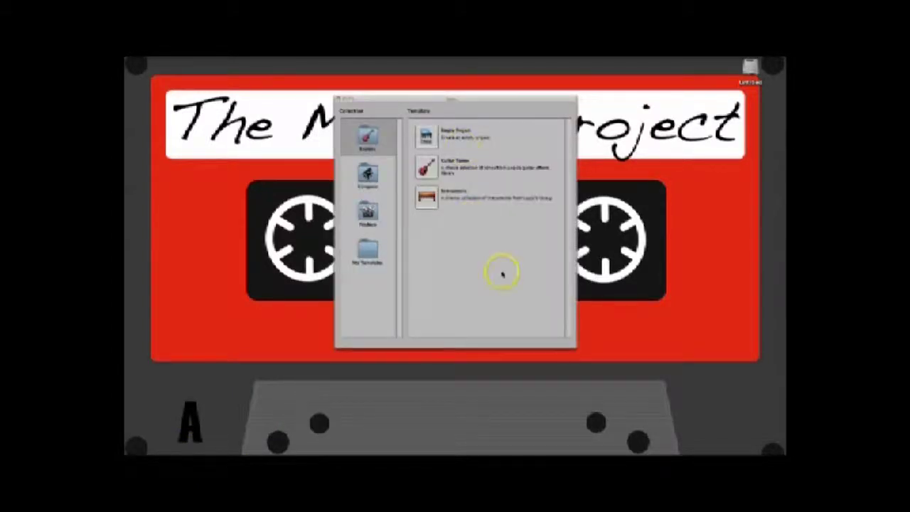
pyautogui.click(381, 140)
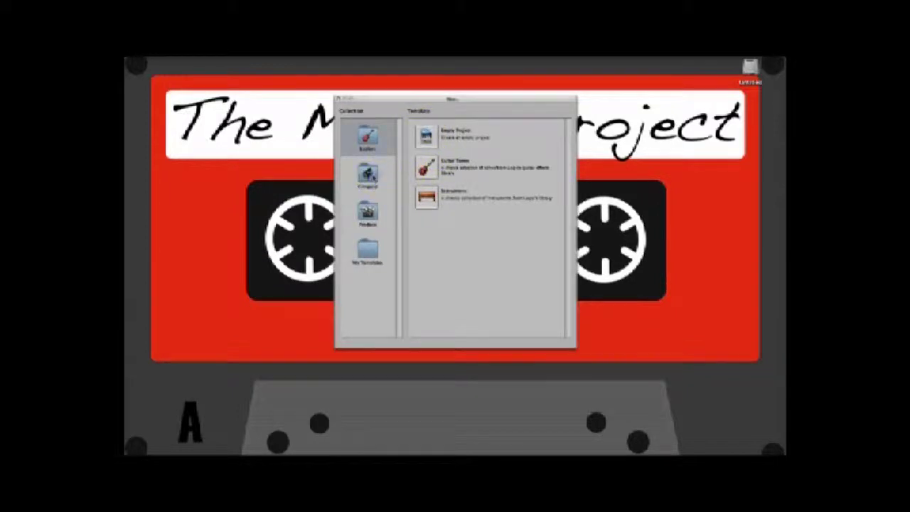
pyautogui.click(368, 174)
pyautogui.click(370, 212)
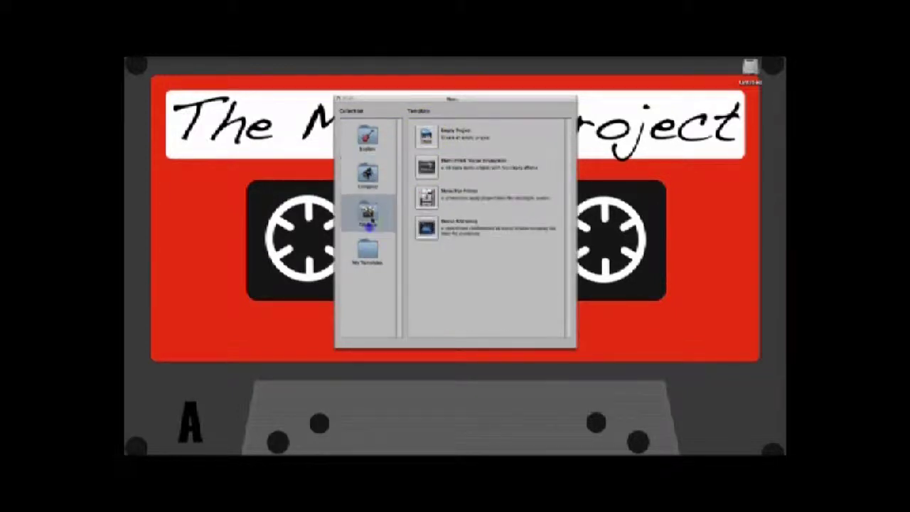
pyautogui.click(369, 247)
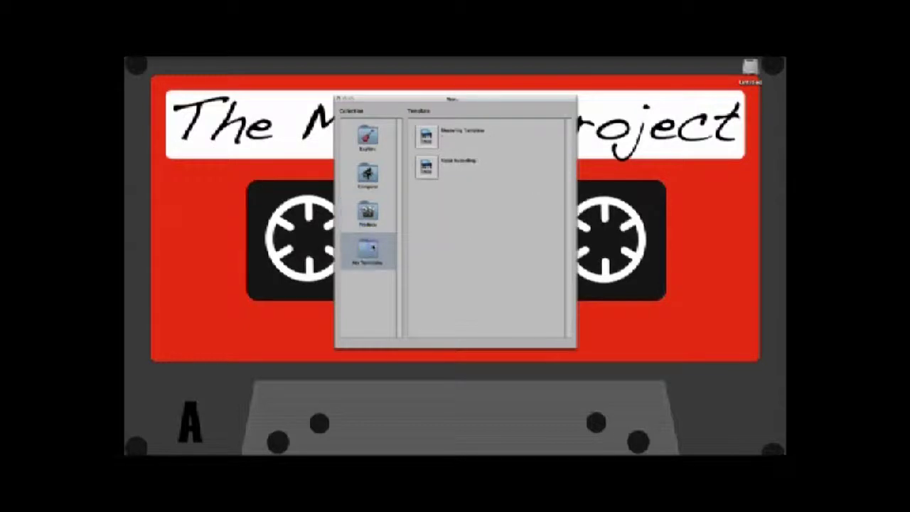
# Create a new project from the Vocal Recording template in My Templates
pyautogui.click(421, 235)
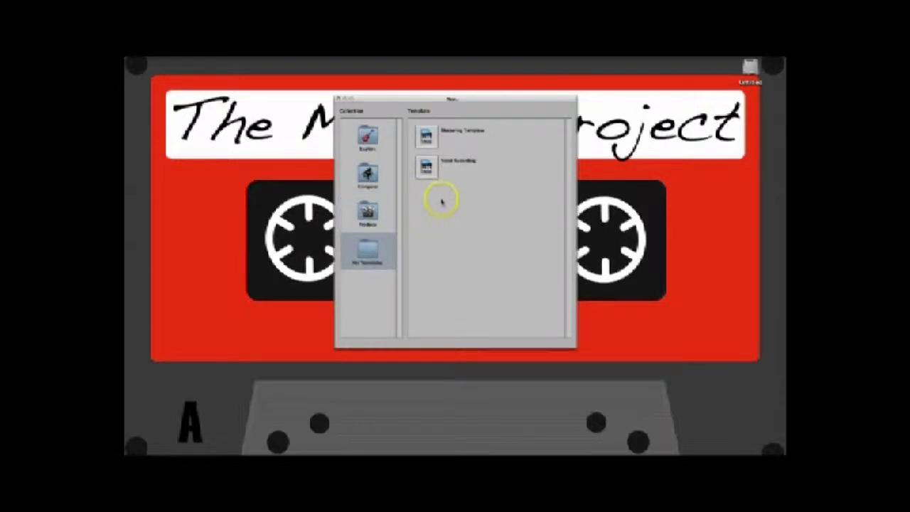
pyautogui.click(431, 164)
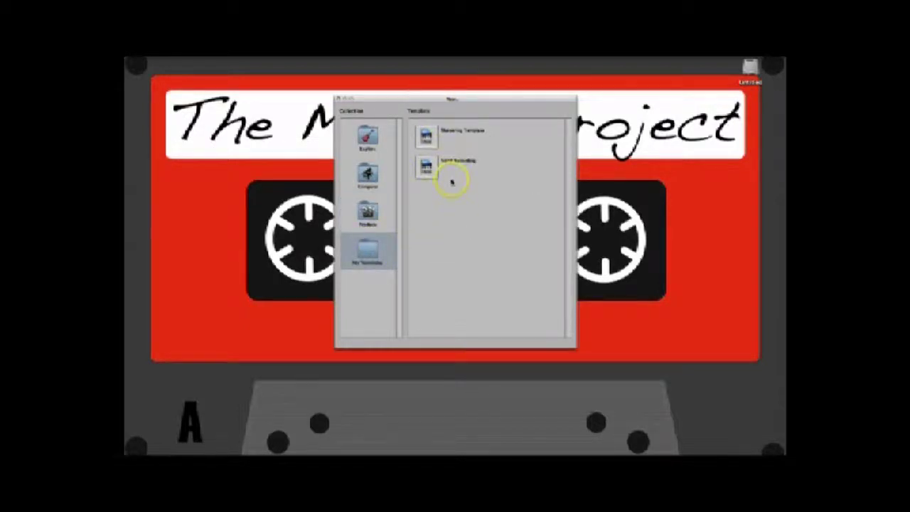
pyautogui.press('F2')
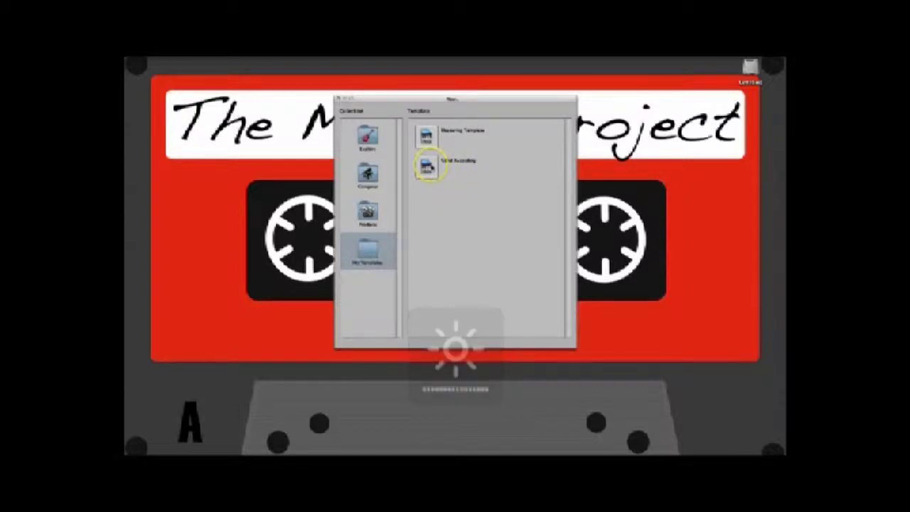
pyautogui.doubleClick(429, 166)
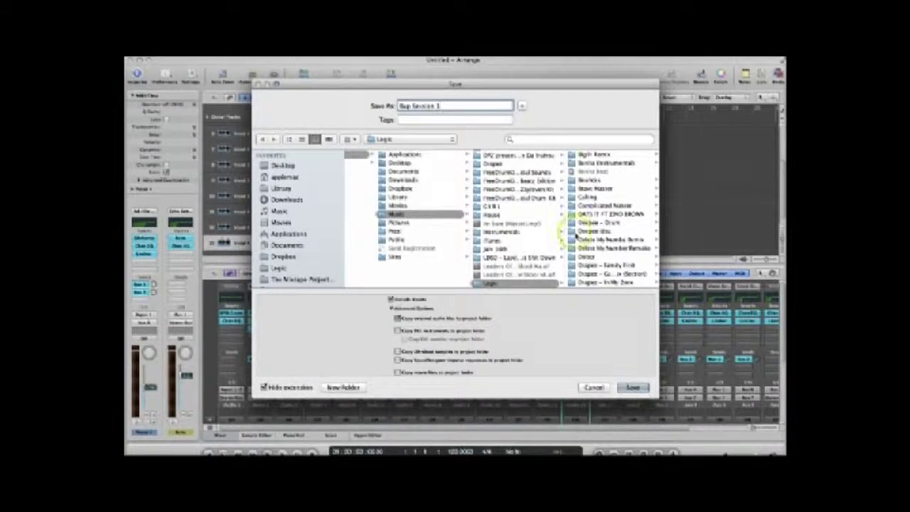
# Create a Mixtape Project Sessions folder inside the Logic music folder and save the project there as Rap Session 1
pyautogui.click(640, 381)
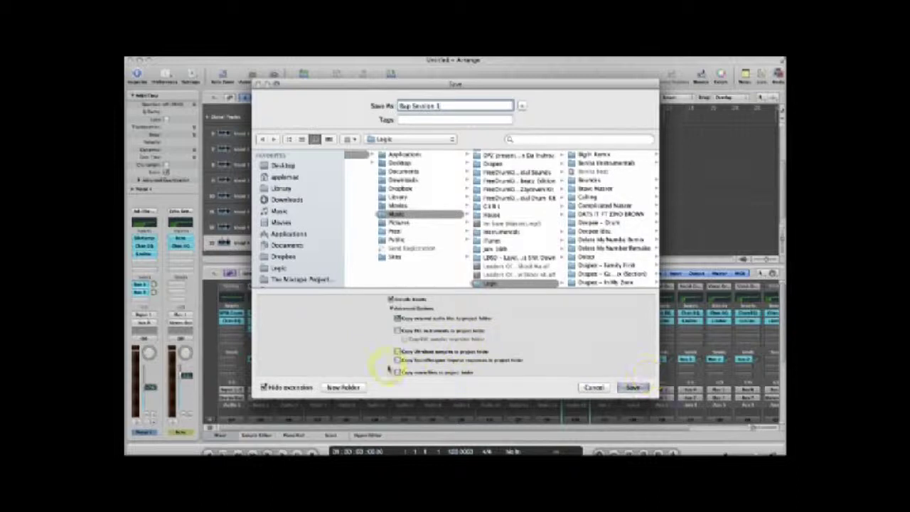
pyautogui.click(344, 387)
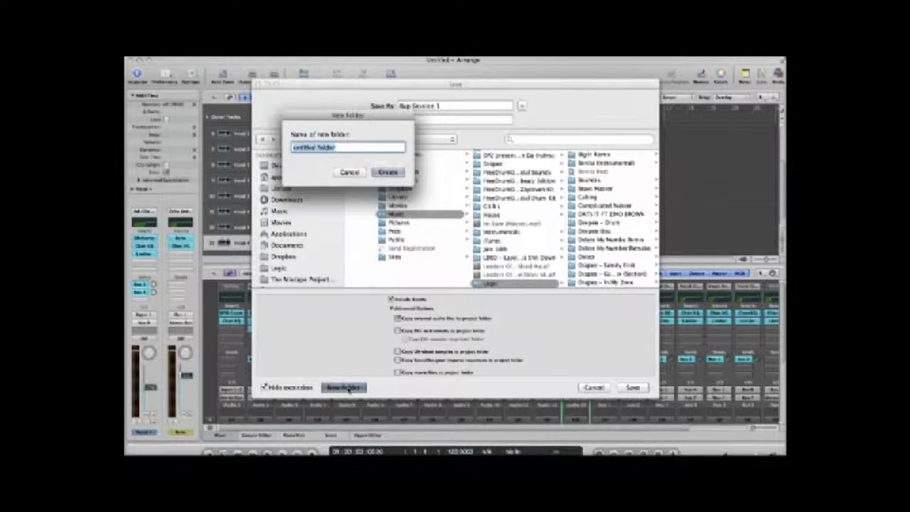
pyautogui.write('B')
pyautogui.write('Ses')
pyautogui.write('sions')
pyautogui.press('Return')
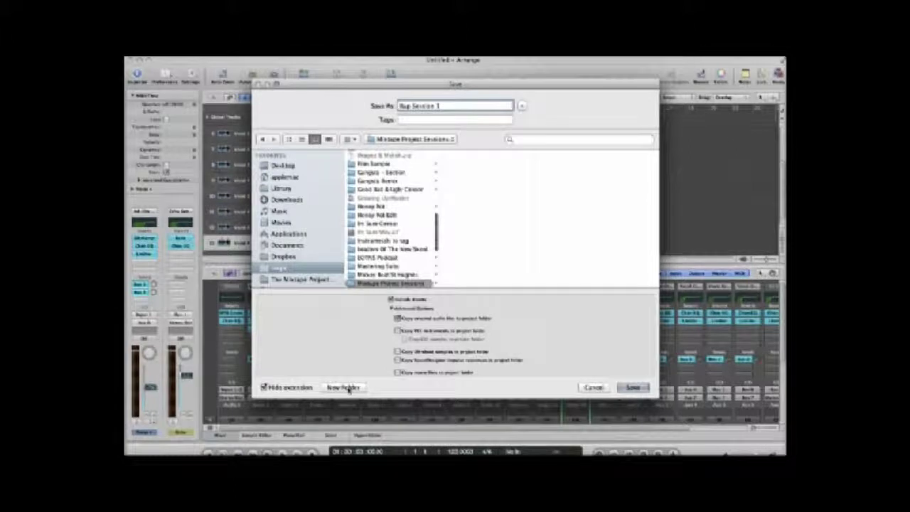
pyautogui.click(635, 388)
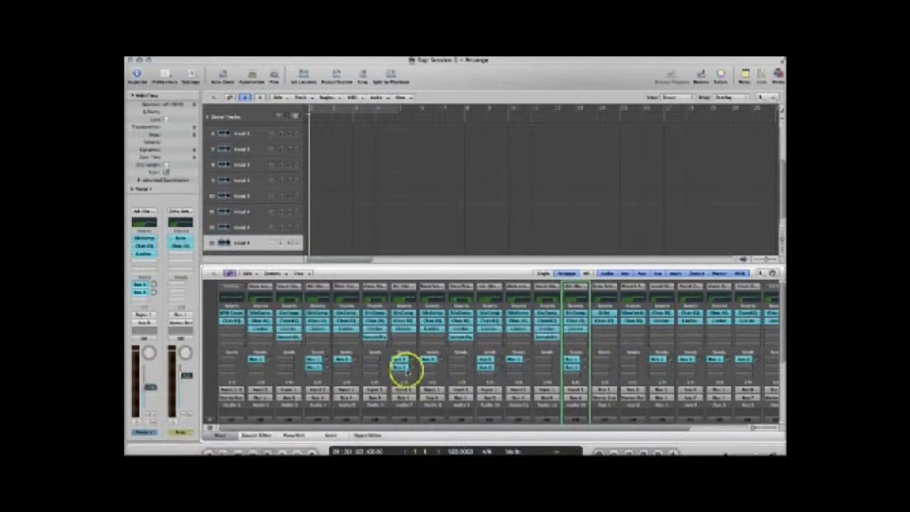
# Look over the template's mixer channel strips, faders and sends, and its track list from the instrumental track down
pyautogui.hscroll(5, 428, 302)
pyautogui.hscroll(-5, 428, 303)
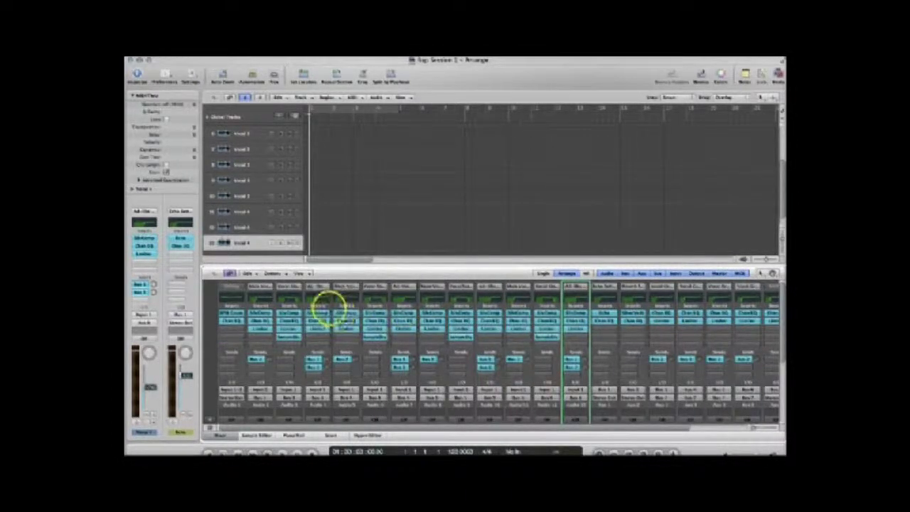
pyautogui.scroll(-5, 299, 327)
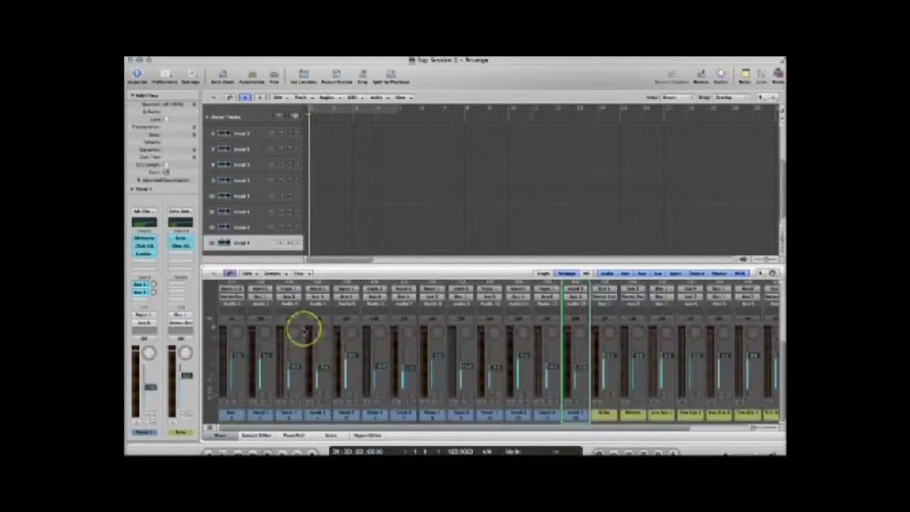
pyautogui.scroll(5, 287, 364)
pyautogui.click(287, 365)
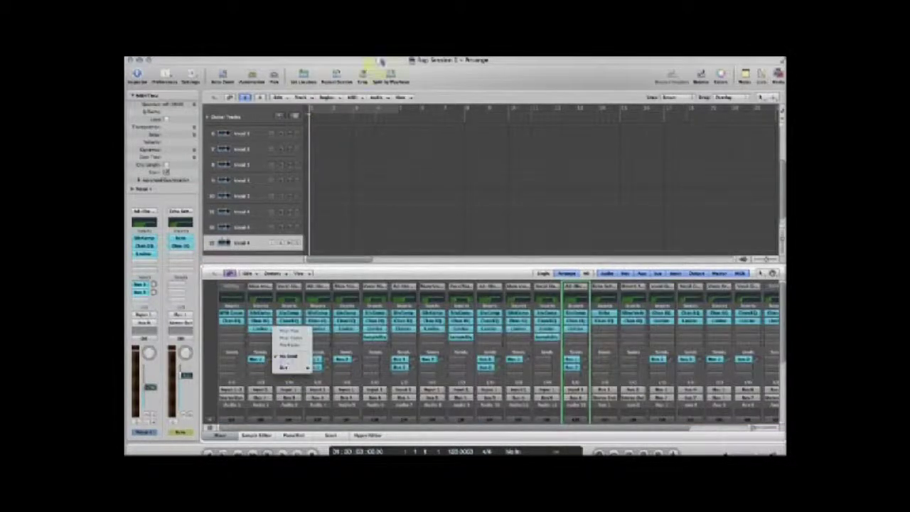
pyautogui.click(257, 143)
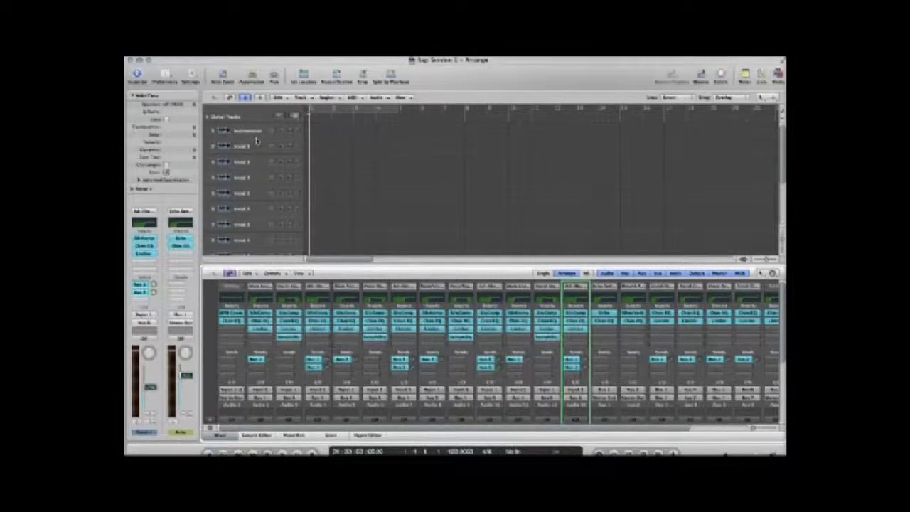
pyautogui.click(248, 132)
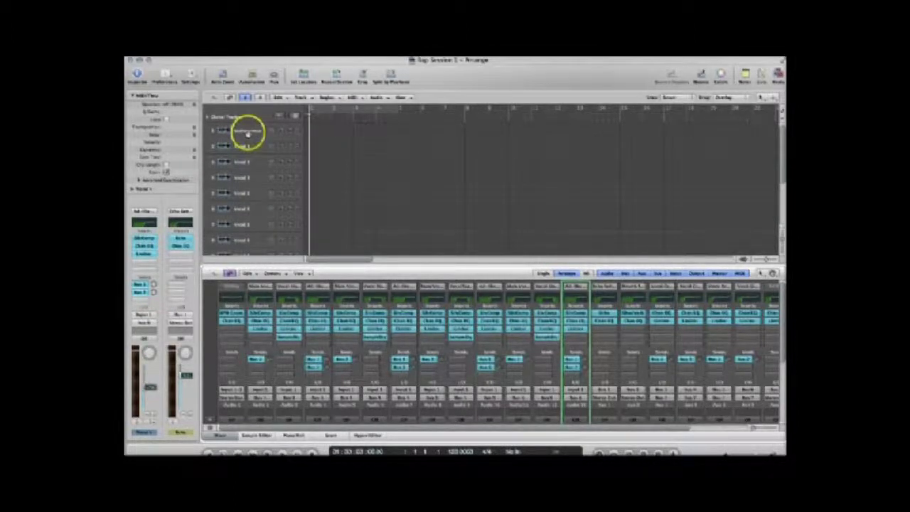
pyautogui.click(260, 325)
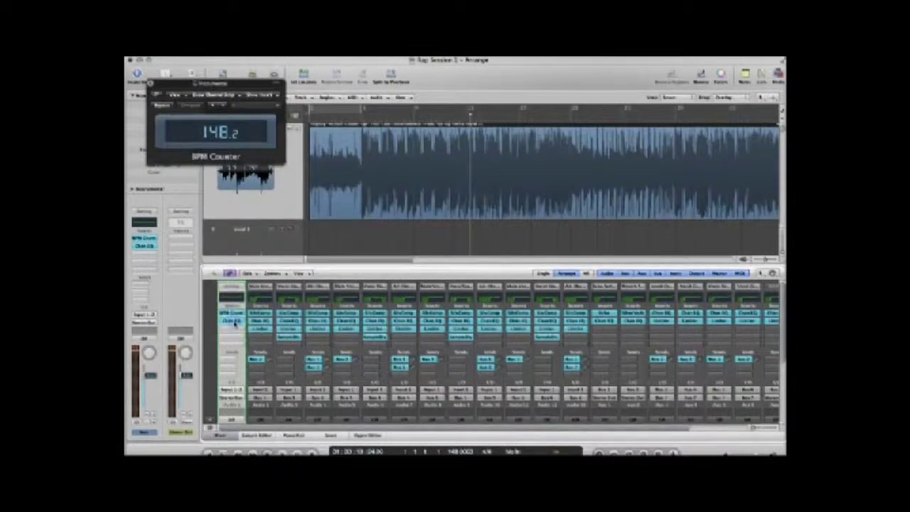
# Adjust the mid-frequency dip in the instrumental channel's Channel EQ, and close the Channel EQ and BPM Counter windows
pyautogui.click(236, 322)
pyautogui.click(322, 207)
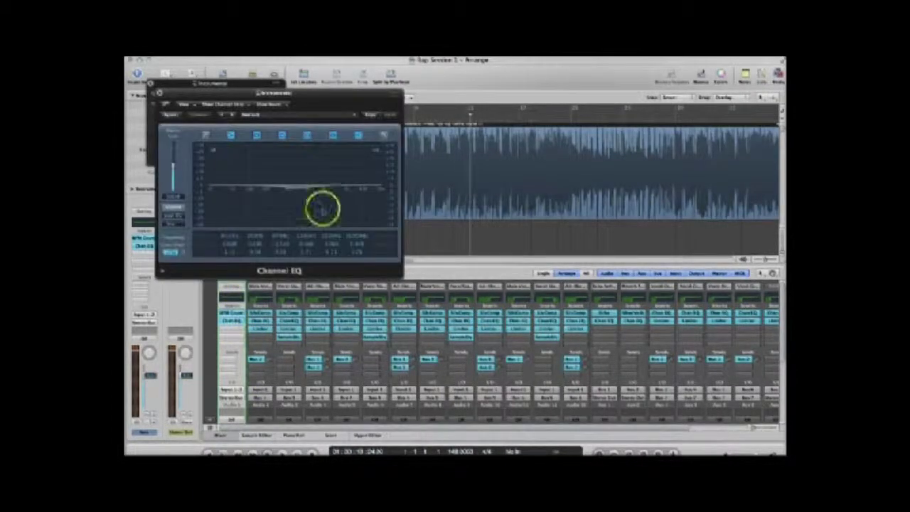
pyautogui.moveTo(307, 187); pyautogui.dragTo(299, 191)
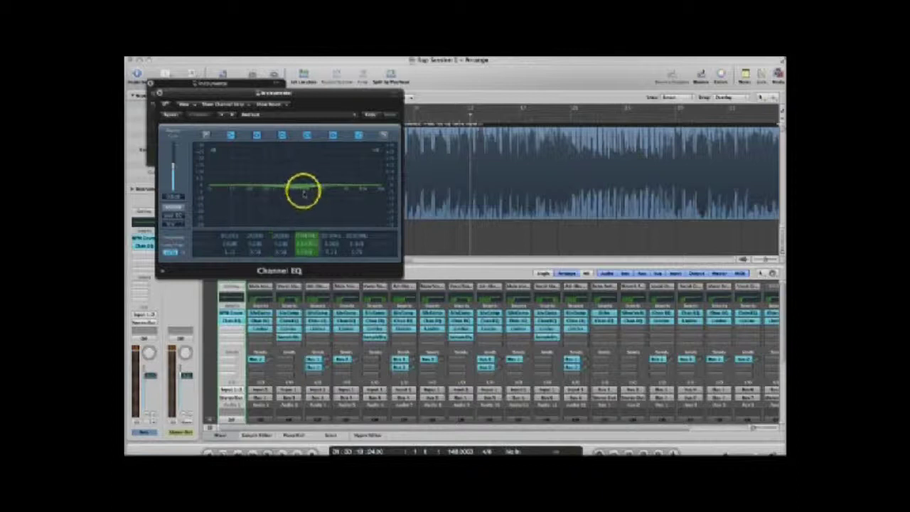
pyautogui.moveTo(304, 189); pyautogui.dragTo(291, 197)
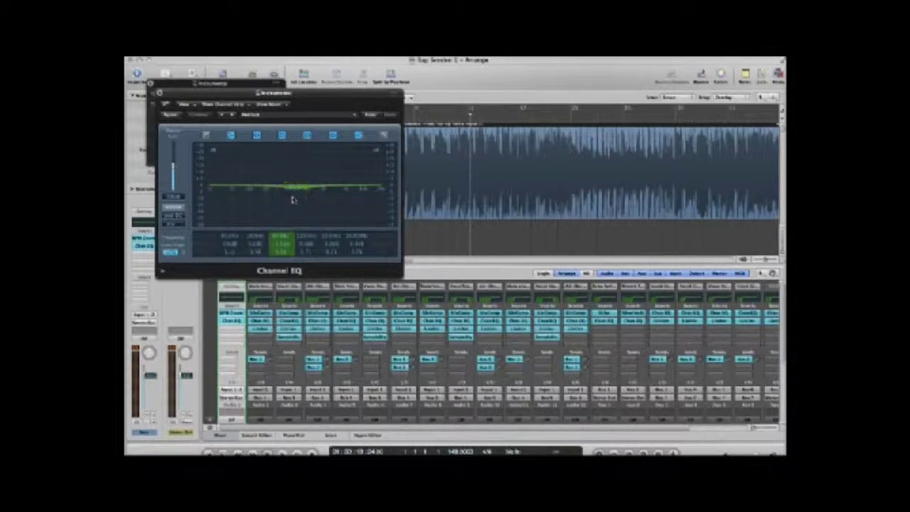
pyautogui.click(159, 92)
pyautogui.click(160, 92)
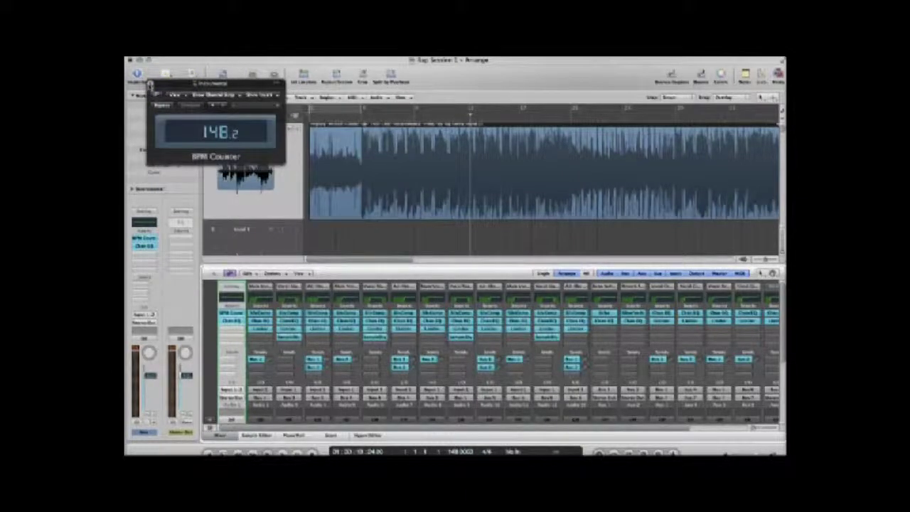
pyautogui.click(150, 83)
# Select the first vocal track, Vocal 1, directly below the instrumental
pyautogui.click(288, 316)
pyautogui.click(261, 319)
pyautogui.click(366, 227)
pyautogui.click(244, 237)
pyautogui.click(252, 237)
pyautogui.click(253, 205)
pyautogui.click(264, 206)
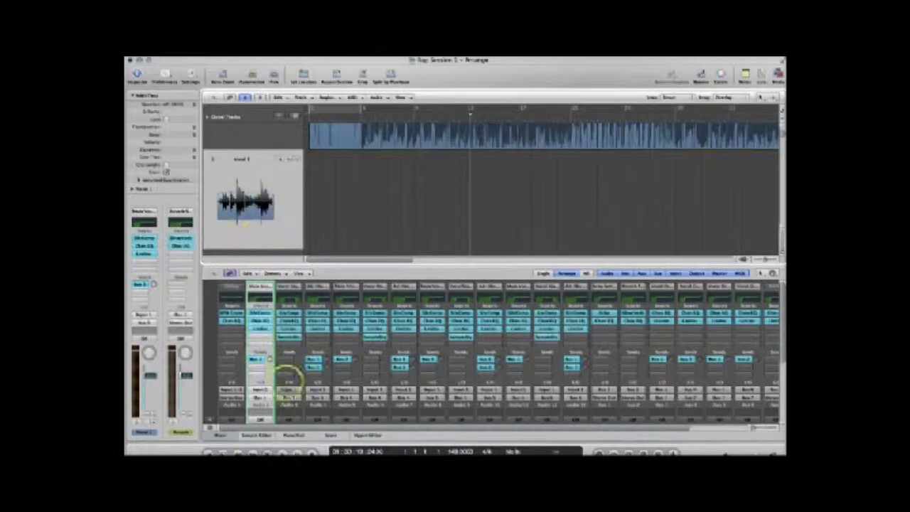
# Open the Silver Compressor on the selected Vocal 1 channel, examine its settings and close it
pyautogui.click(278, 378)
pyautogui.click(264, 313)
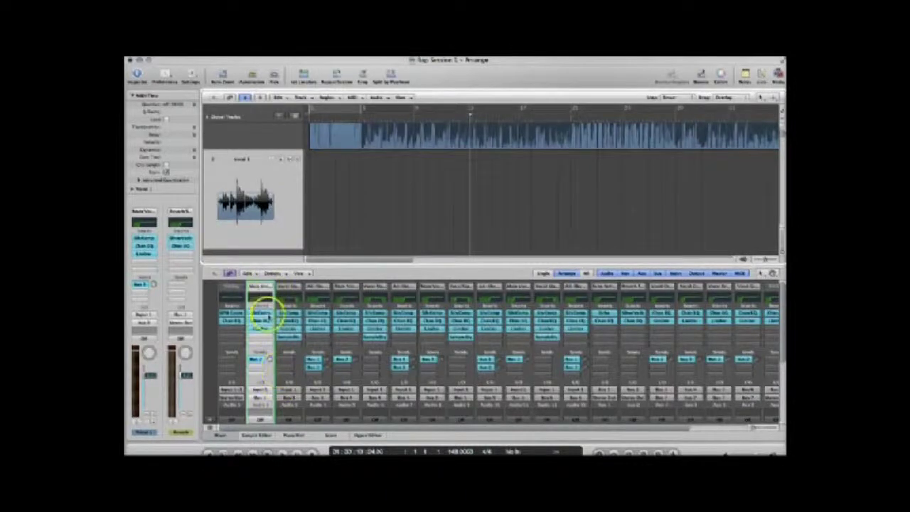
pyautogui.click(260, 314)
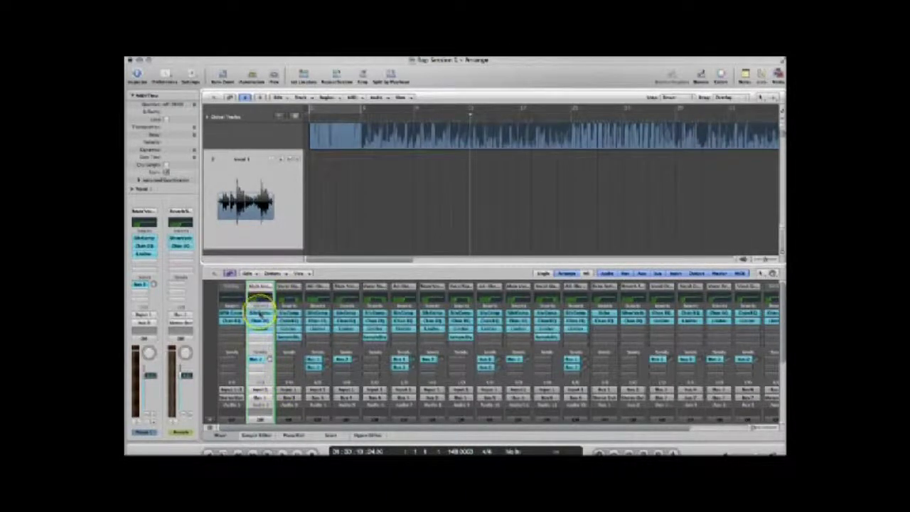
pyautogui.click(261, 314)
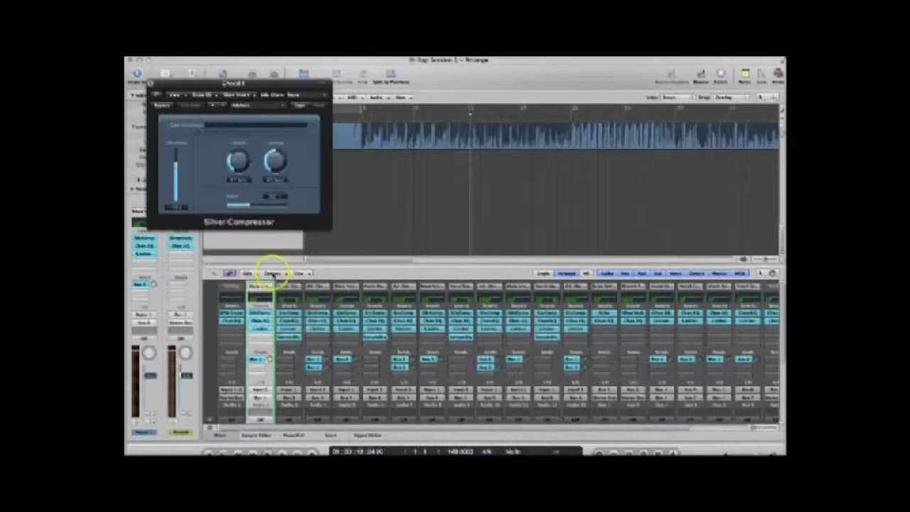
pyautogui.moveTo(238, 83); pyautogui.dragTo(450, 87)
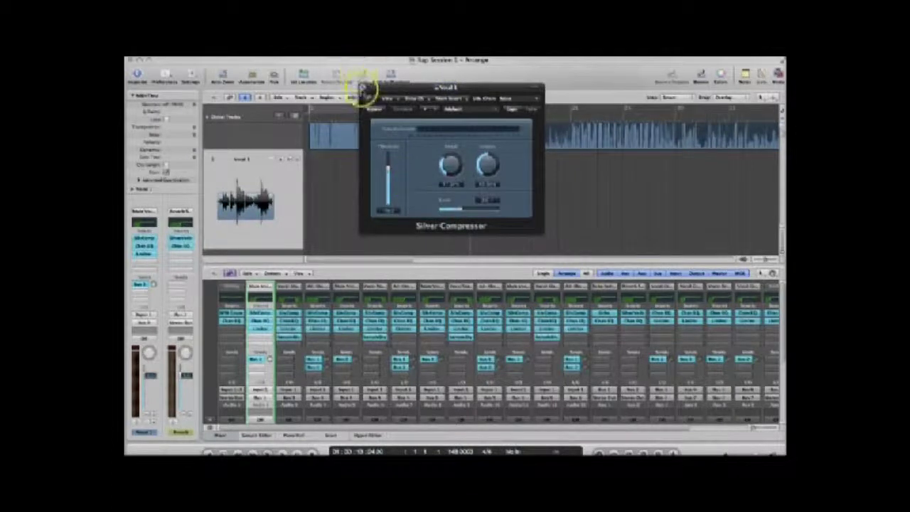
pyautogui.click(364, 86)
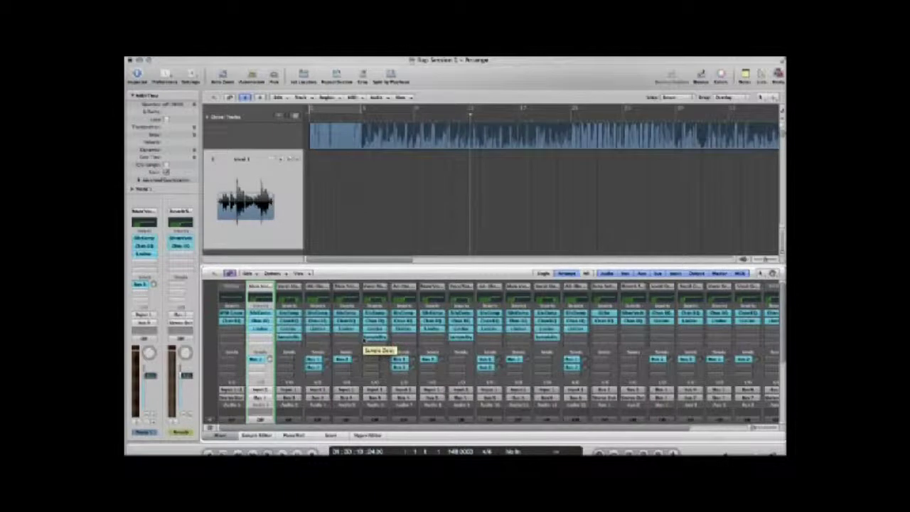
# Try lowering the selected Vocal 1 channel's volume fader slightly
pyautogui.scroll(-3, 322, 329)
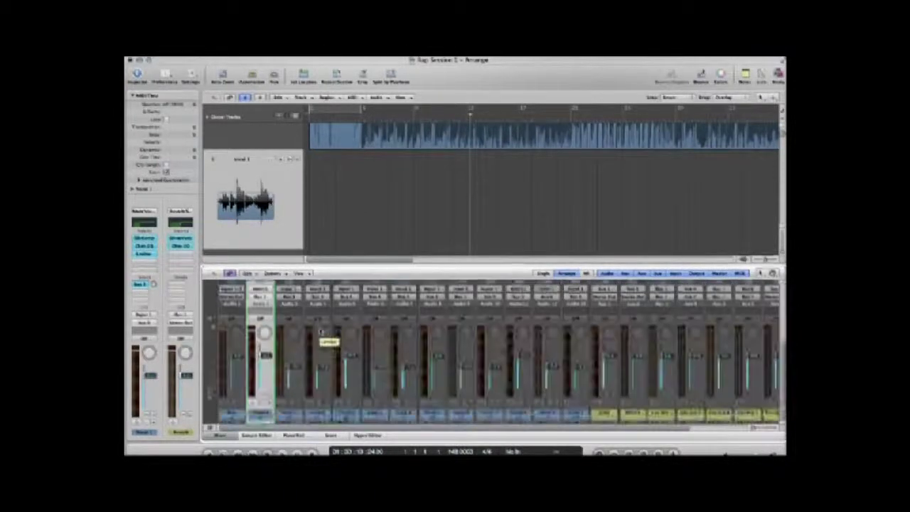
pyautogui.scroll(-1, 321, 332)
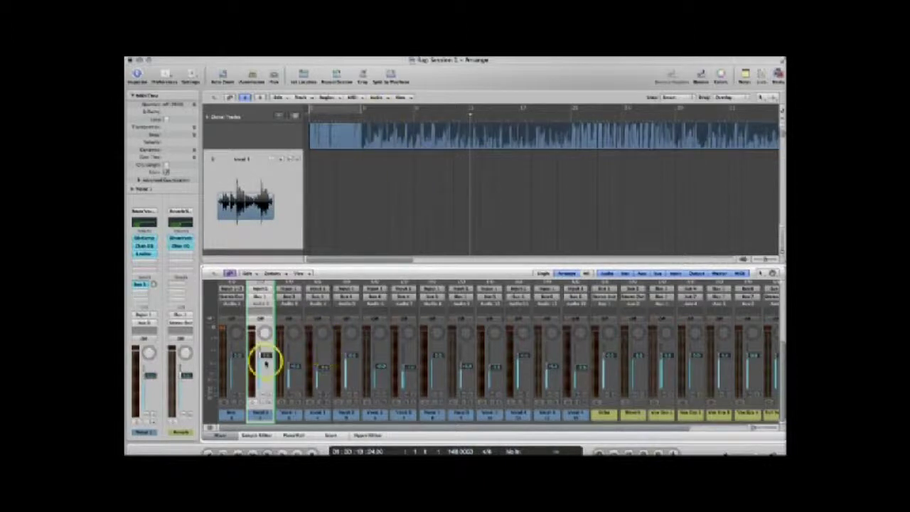
pyautogui.moveTo(267, 359)
pyautogui.mouseDown()
pyautogui.moveTo(268, 369)
pyautogui.moveTo(267, 361)
pyautogui.mouseUp()
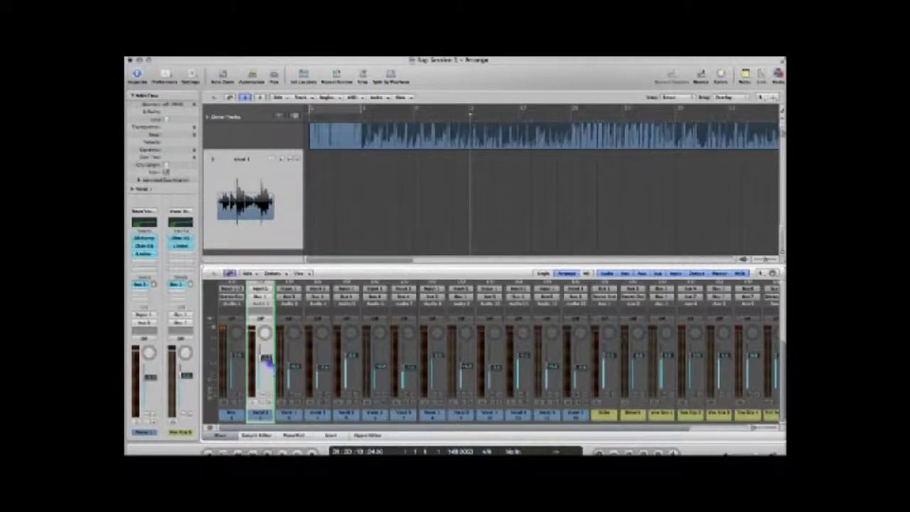
pyautogui.scroll(5, 267, 357)
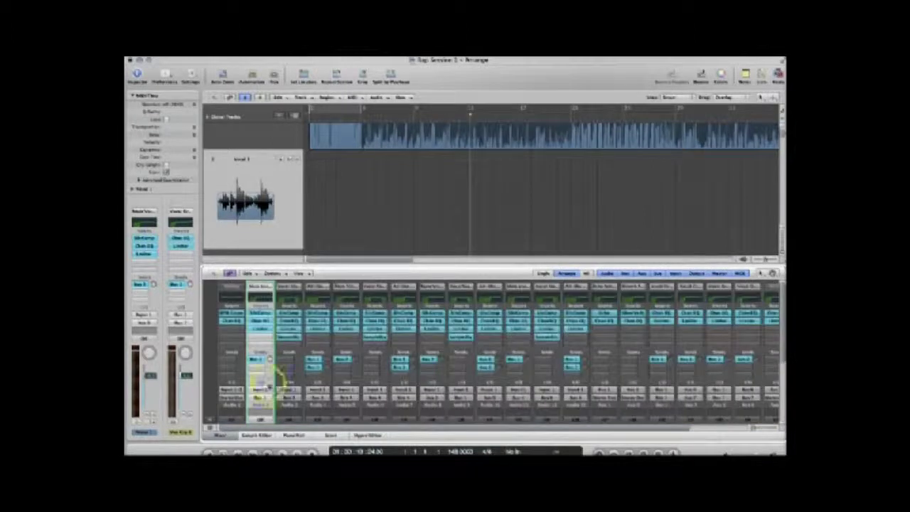
# Examine the faders, inserts and sends of the vocal, bus, output and master channels across the mixer
pyautogui.scroll(-5, 268, 385)
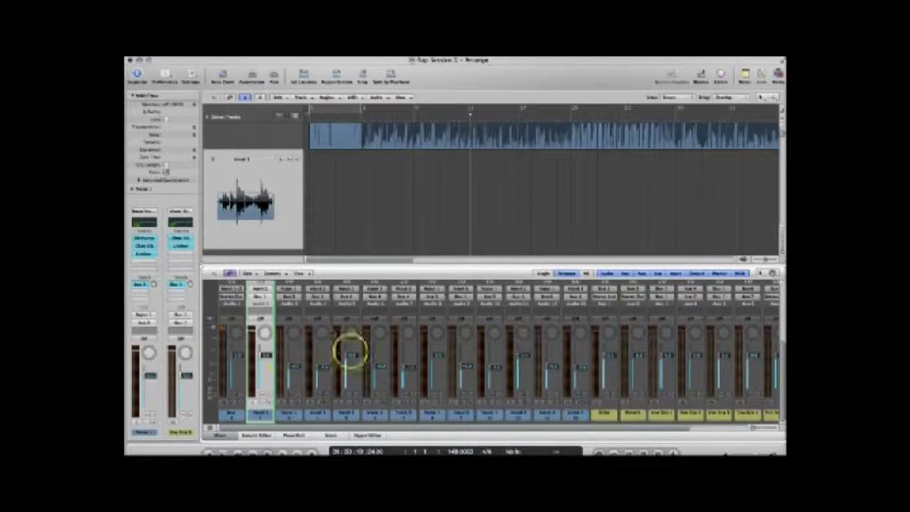
pyautogui.hscroll(4, 518, 355)
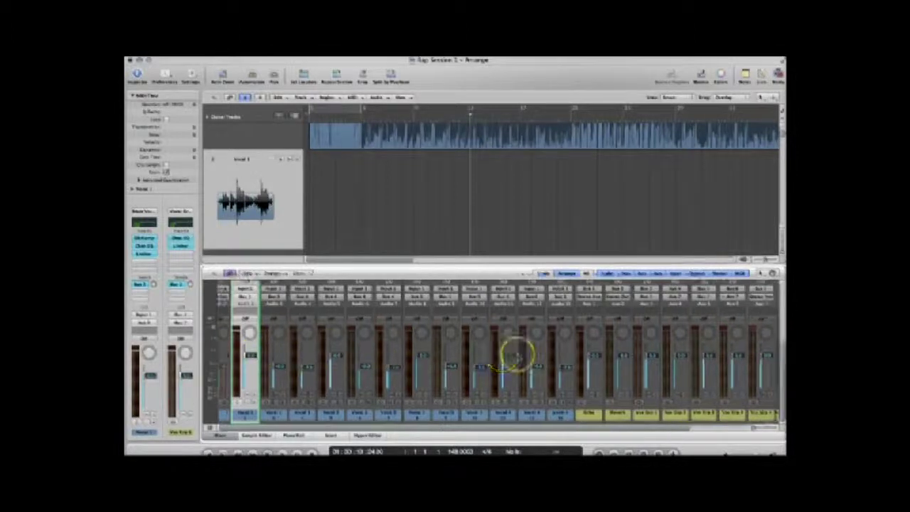
pyautogui.hscroll(-4, 518, 356)
pyautogui.hscroll(4, 517, 357)
pyautogui.scroll(1, 517, 358)
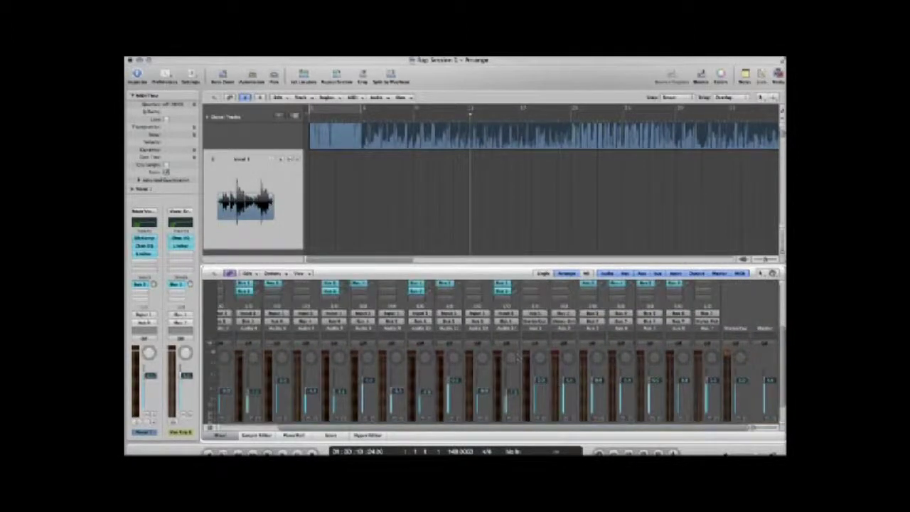
pyautogui.scroll(5, 515, 357)
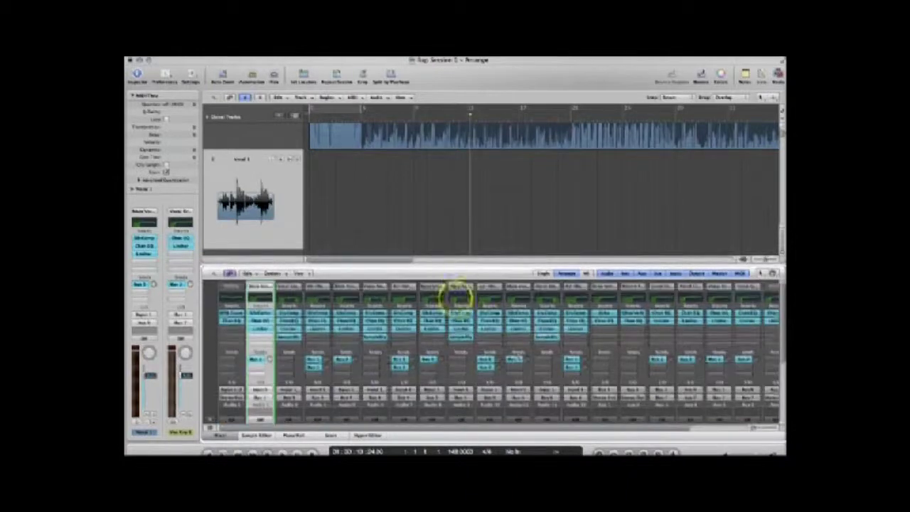
pyautogui.scroll(-5, 261, 347)
pyautogui.scroll(5, 261, 347)
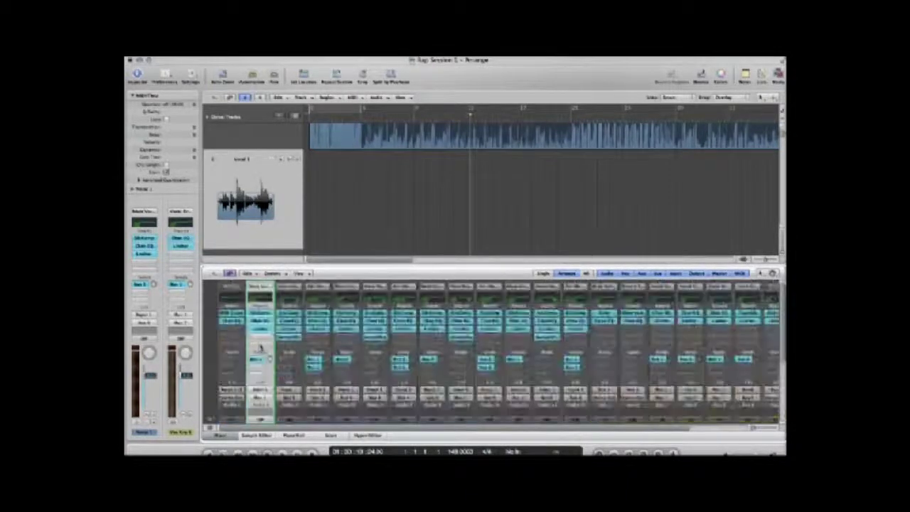
# Display the reverb bus fed by the Vocal 1 channel's send and examine its channel strip effects
pyautogui.click(270, 304)
pyautogui.click(259, 360)
pyautogui.click(260, 360)
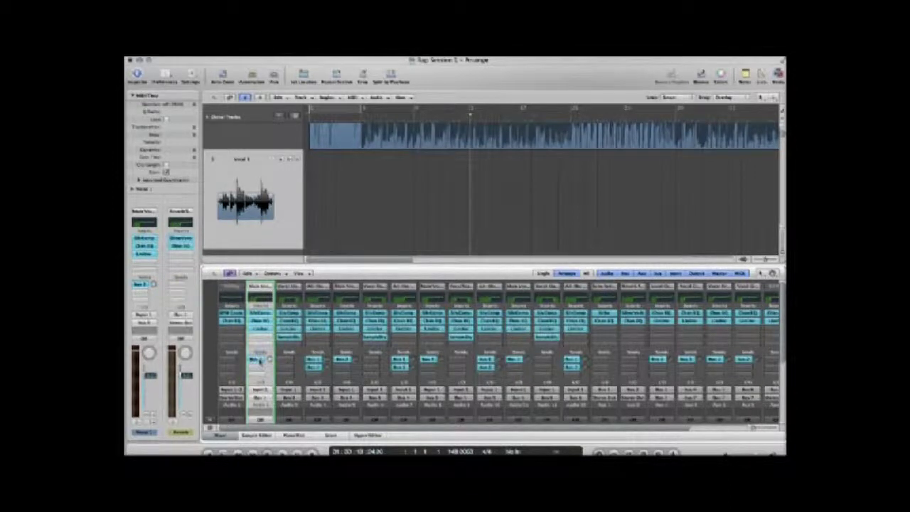
pyautogui.click(184, 245)
pyautogui.click(182, 222)
pyautogui.click(254, 335)
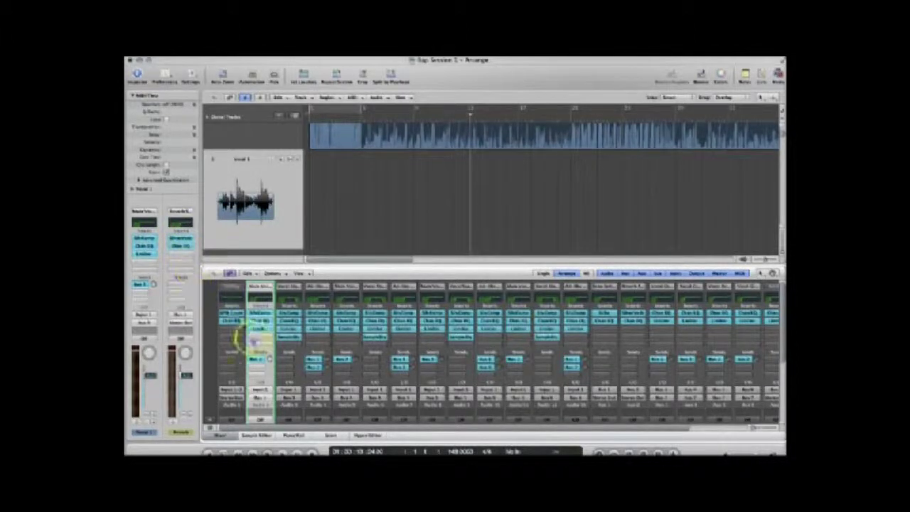
# Select the Reverb bus channel in the mixer and examine its inserts
pyautogui.click(218, 304)
pyautogui.click(396, 339)
pyautogui.scroll(-5, 396, 341)
pyautogui.hscroll(3, 396, 340)
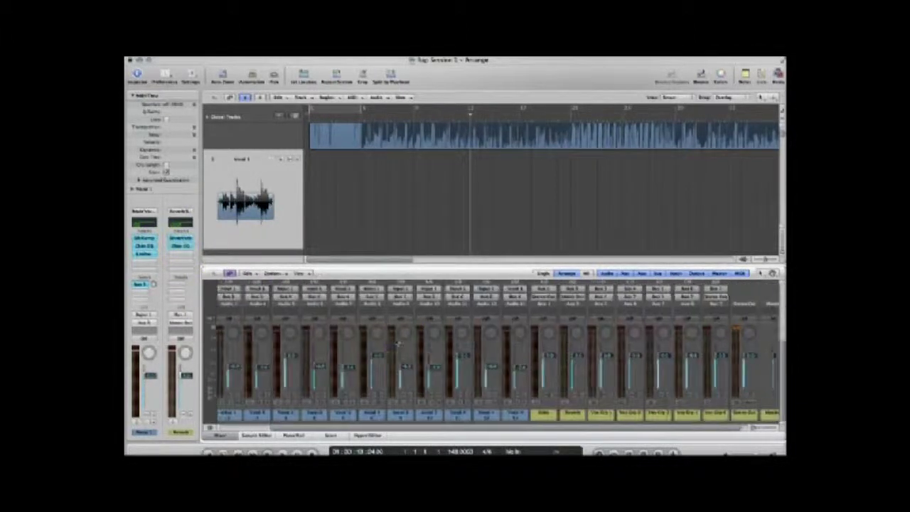
pyautogui.click(559, 409)
pyautogui.click(559, 410)
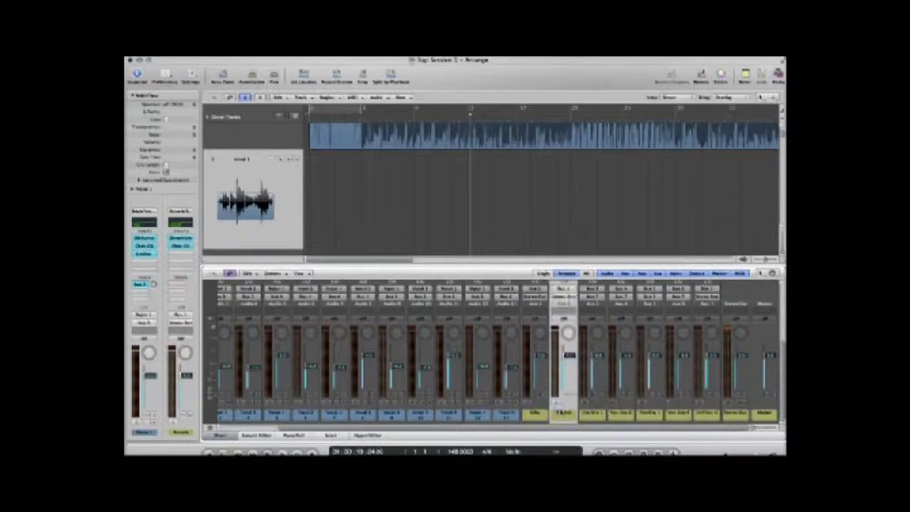
pyautogui.scroll(5, 569, 356)
pyautogui.click(574, 311)
pyautogui.scroll(-3, 576, 317)
pyautogui.hscroll(-3, 577, 319)
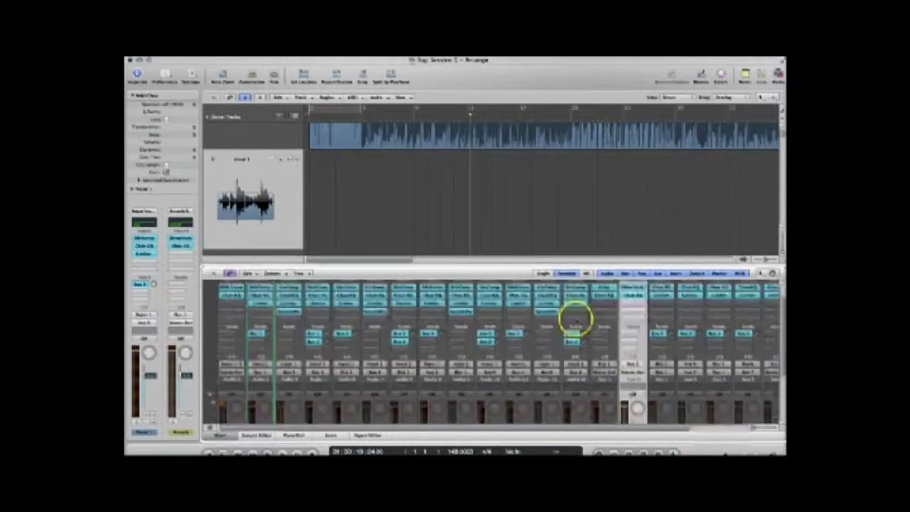
# Examine the main Vocal 1 channel's fader, inserts and reverb send in the mixer
pyautogui.scroll(-5, 301, 321)
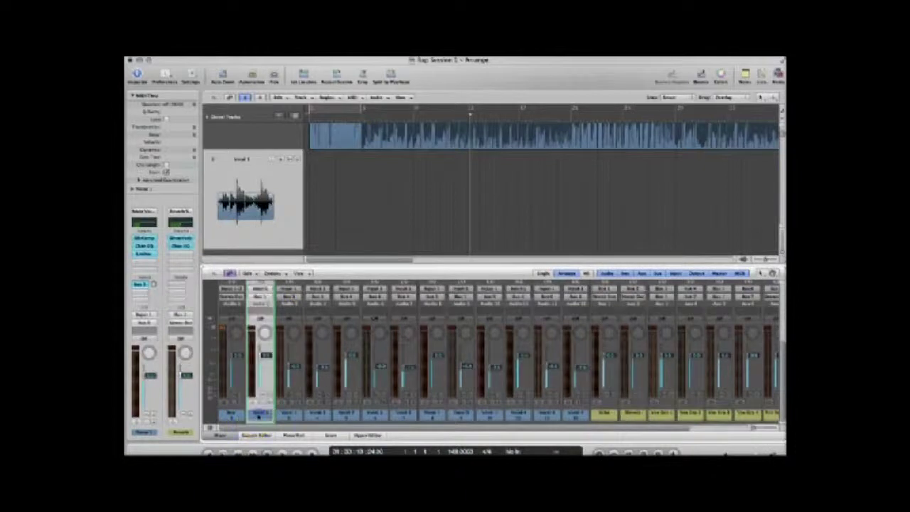
pyautogui.scroll(3, 256, 384)
pyautogui.click(272, 334)
pyautogui.scroll(-3, 271, 334)
pyautogui.scroll(4, 273, 341)
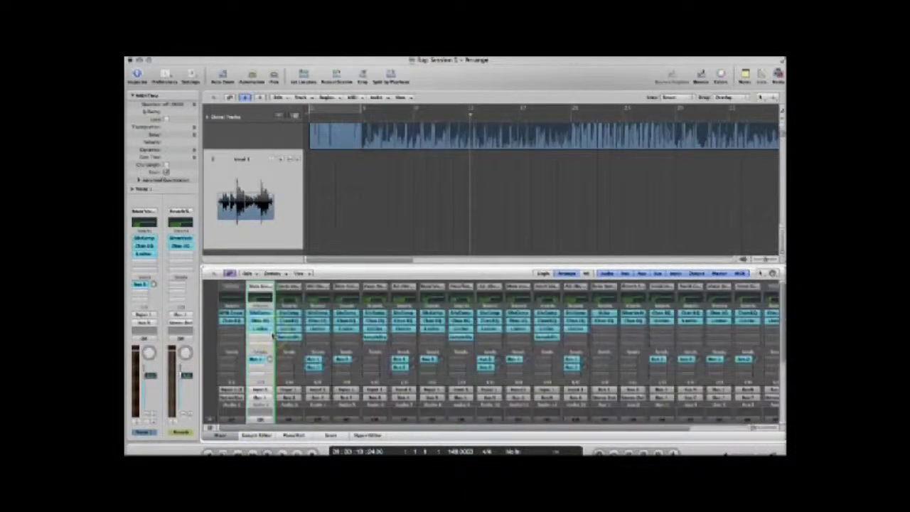
# Select the second Vocal 1 channel, open its Channel EQ, examine the curve and close it
pyautogui.scroll(-5, 284, 366)
pyautogui.hscroll(1, 289, 376)
pyautogui.click(287, 404)
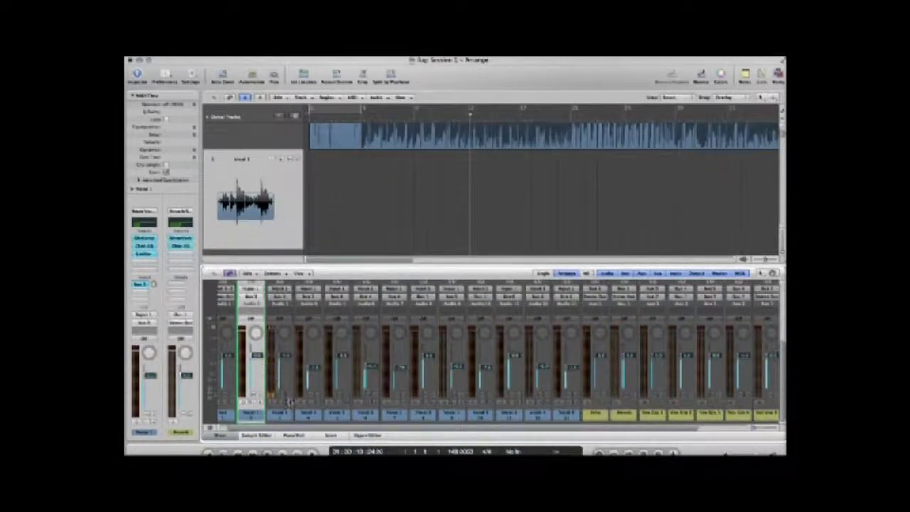
pyautogui.click(278, 406)
pyautogui.scroll(3, 279, 407)
pyautogui.click(281, 327)
pyautogui.doubleClick(281, 298)
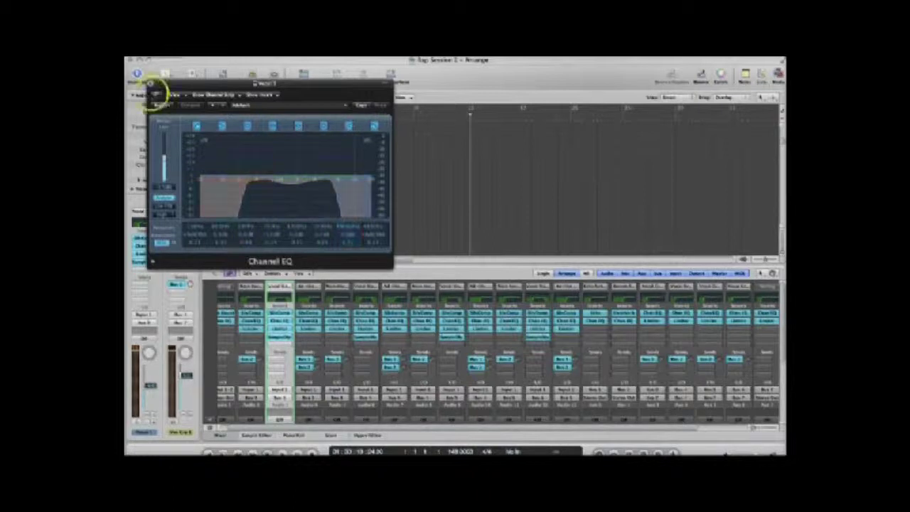
pyautogui.click(152, 83)
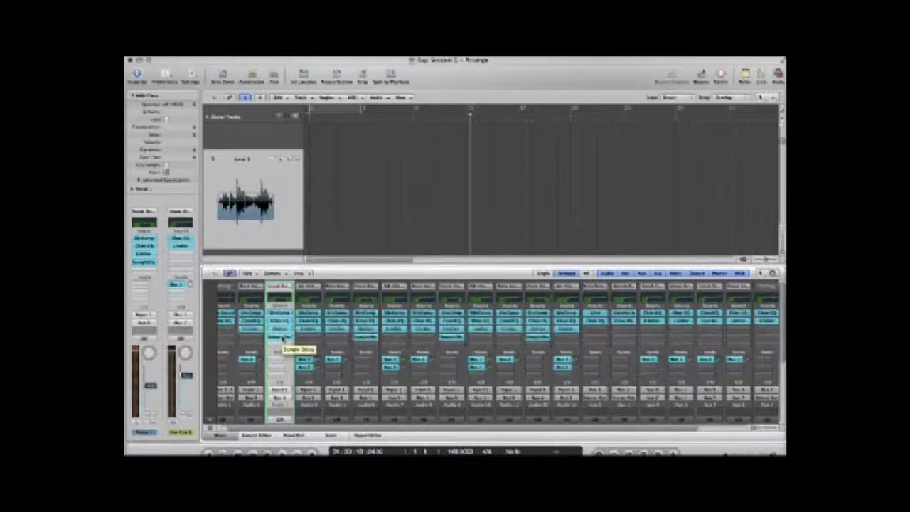
# Select the third Vocal 1 channel, the ad-lib one with two sends, and raise its volume fader slightly
pyautogui.scroll(-10, 282, 340)
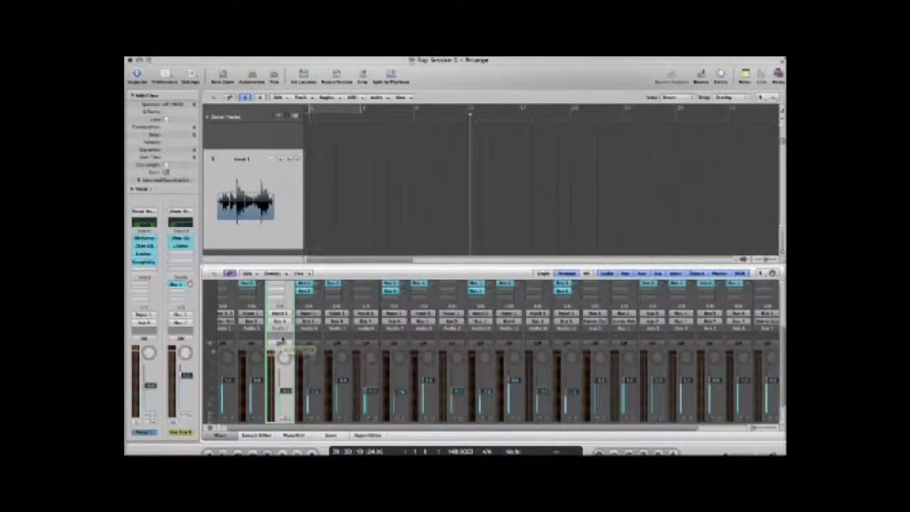
pyautogui.click(325, 419)
pyautogui.scroll(10, 312, 355)
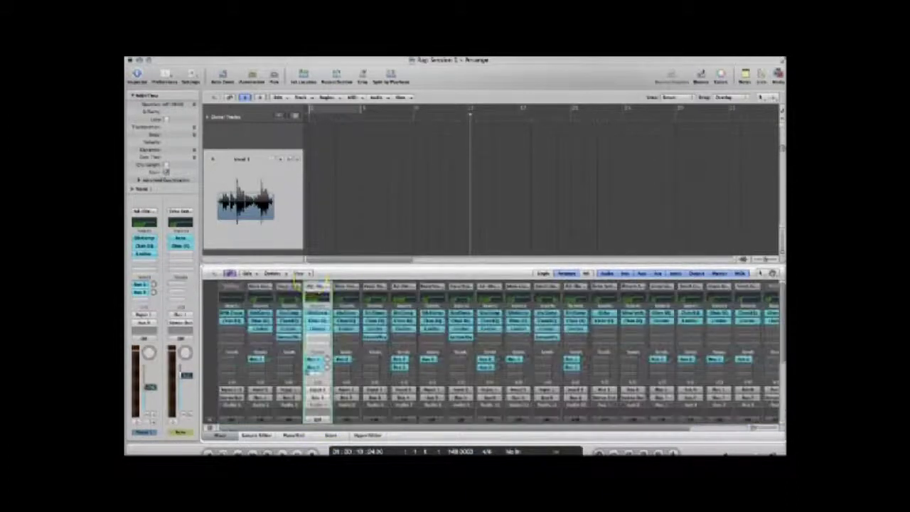
pyautogui.scroll(-10, 310, 346)
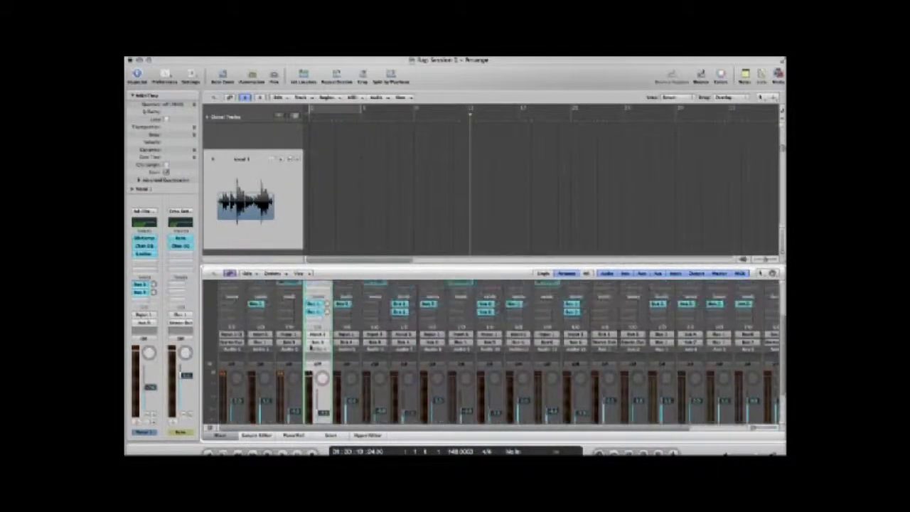
pyautogui.moveTo(321, 368)
pyautogui.mouseDown()
pyautogui.moveTo(321, 347)
pyautogui.moveTo(322, 356)
pyautogui.mouseUp()
pyautogui.scroll(5, 322, 354)
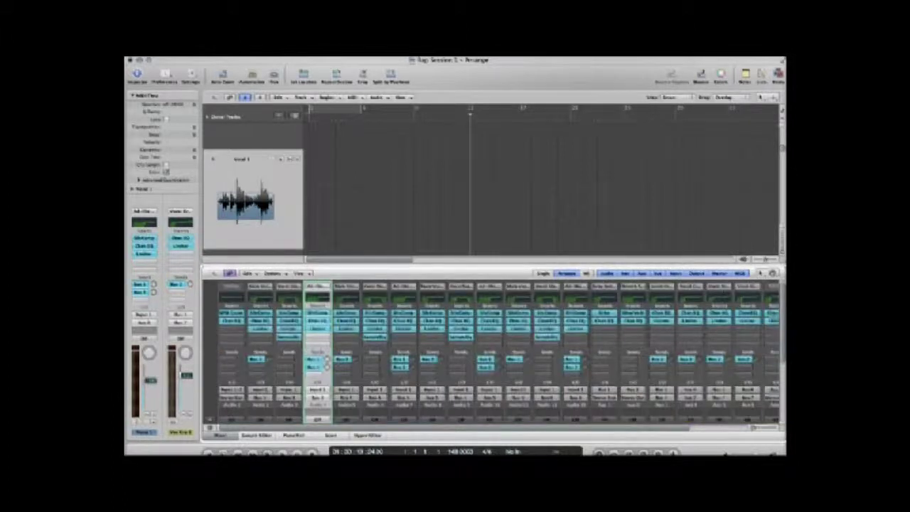
# Select the three Vocal 1 channels together in the mixer
pyautogui.scroll(3, 322, 354)
pyautogui.scroll(-7, 330, 350)
pyautogui.hscroll(4, 331, 350)
pyautogui.hscroll(-4, 330, 352)
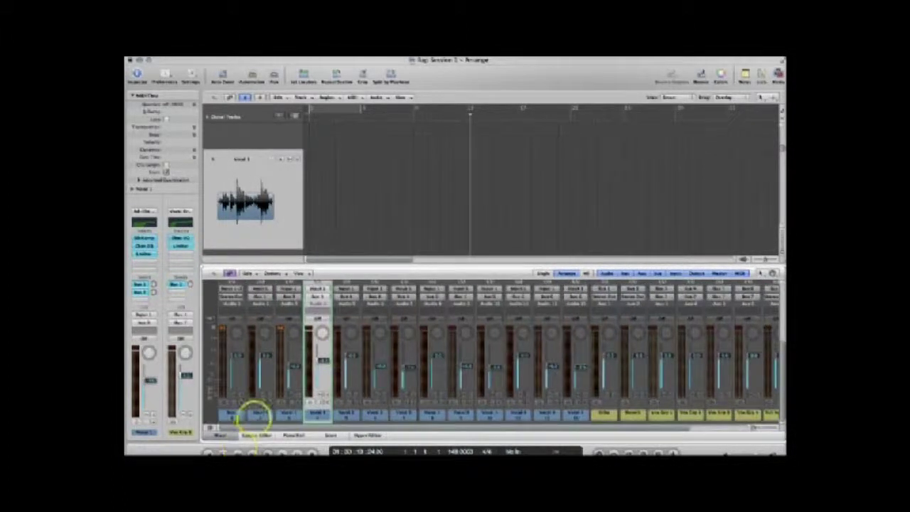
pyautogui.click(255, 415)
pyautogui.moveTo(255, 412); pyautogui.dragTo(312, 412)
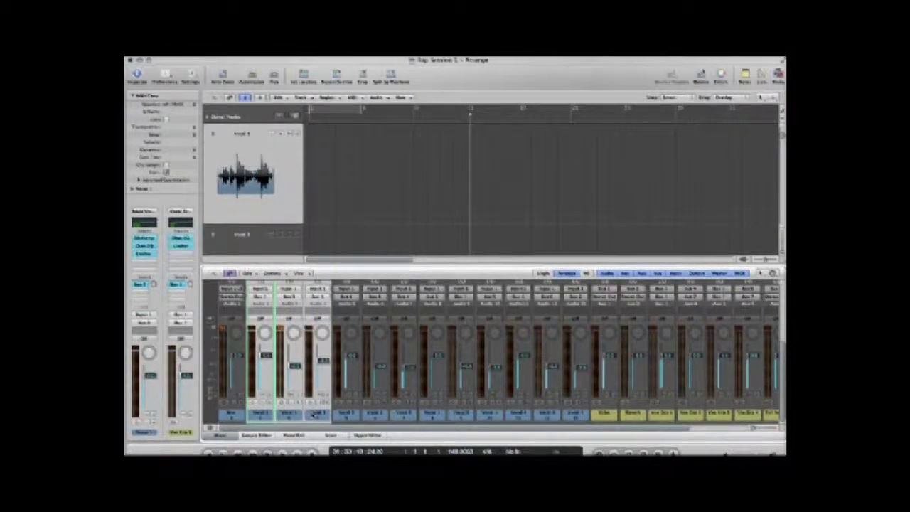
pyautogui.click(309, 414)
# Reset the third Vocal 1 channel strip and copy the second channel's compressor, Channel EQ, limiter and Sample Delay onto it
pyautogui.scroll(5, 277, 377)
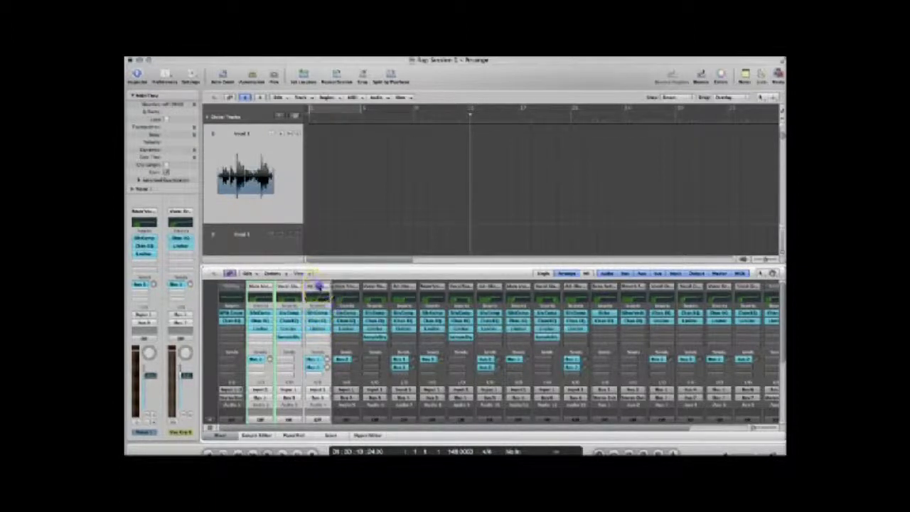
pyautogui.click(319, 285)
pyautogui.click(327, 328)
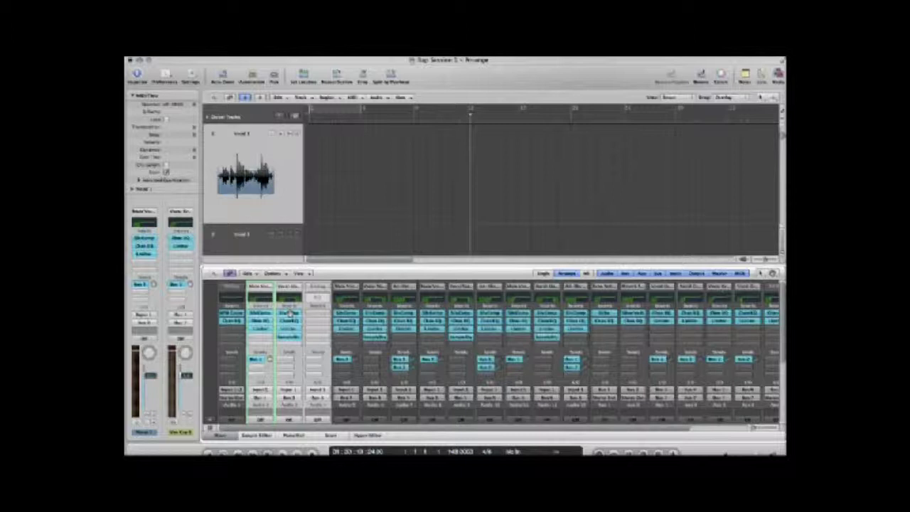
pyautogui.moveTo(304, 311); pyautogui.dragTo(320, 311)
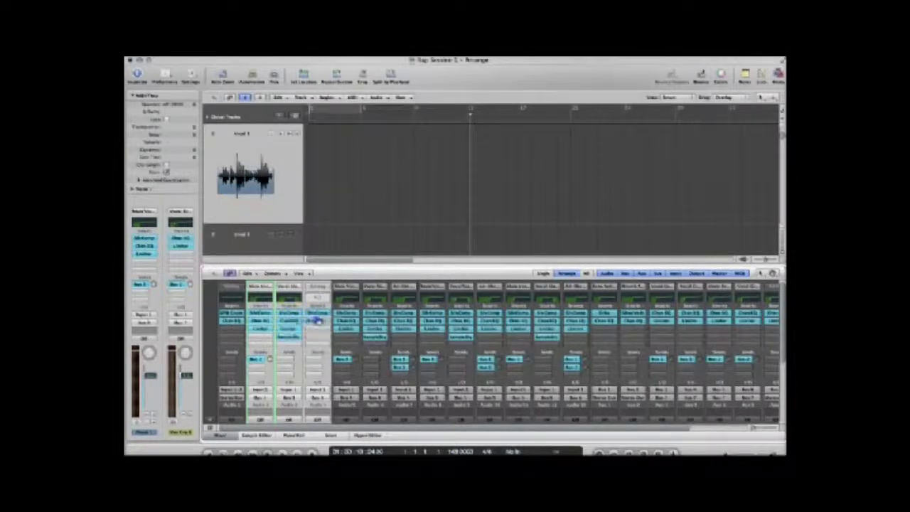
pyautogui.moveTo(290, 327)
pyautogui.mouseDown()
pyautogui.moveTo(316, 325)
pyautogui.moveTo(307, 335)
pyautogui.mouseUp()
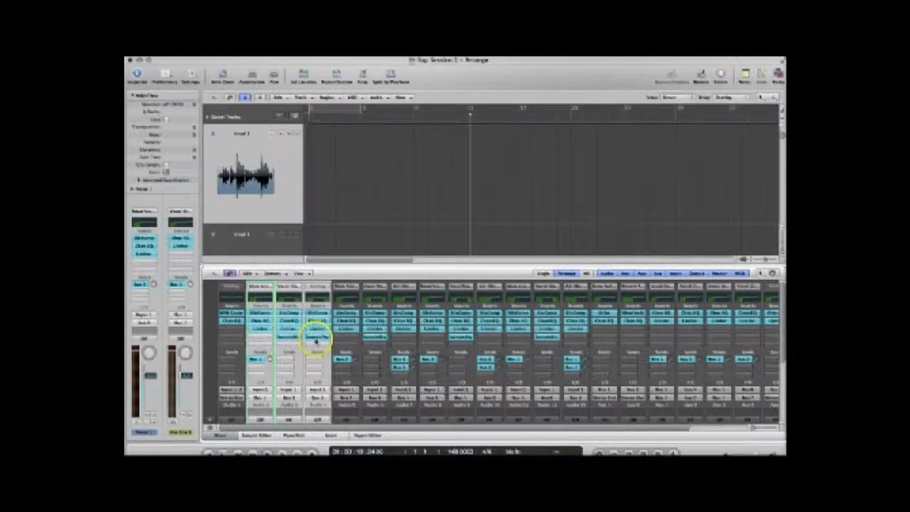
# Lower the third Vocal 1 channel's volume to match the second one and pan the two channels in opposite directions
pyautogui.scroll(-5, 317, 341)
pyautogui.click(261, 416)
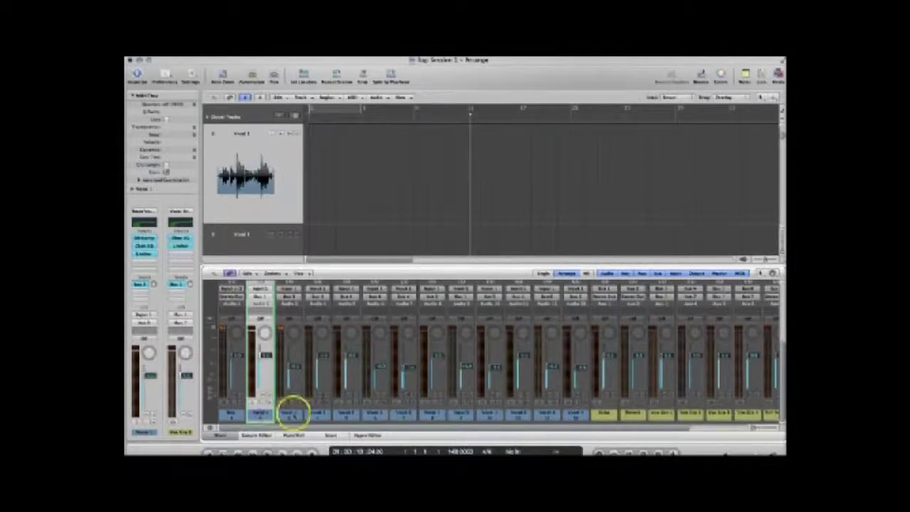
pyautogui.click(318, 415)
pyautogui.moveTo(325, 361); pyautogui.dragTo(322, 386)
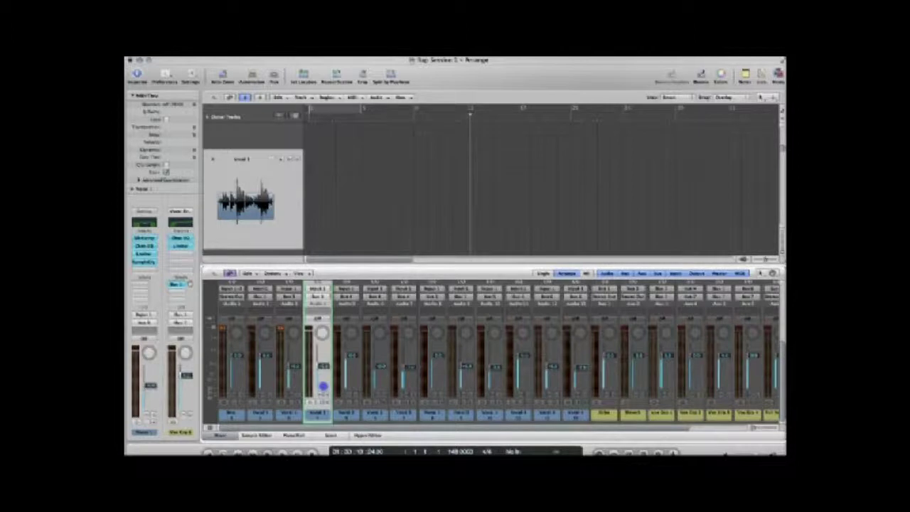
pyautogui.moveTo(323, 334); pyautogui.dragTo(301, 267)
pyautogui.moveTo(292, 334); pyautogui.dragTo(292, 342)
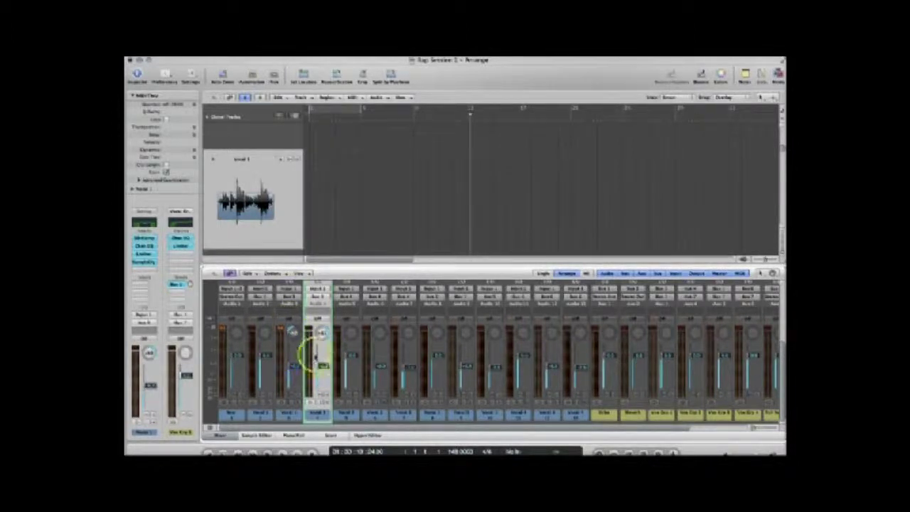
# Examine the copied inserts, routing and fader of the third Vocal 1 channel
pyautogui.scroll(5, 319, 355)
pyautogui.click(316, 317)
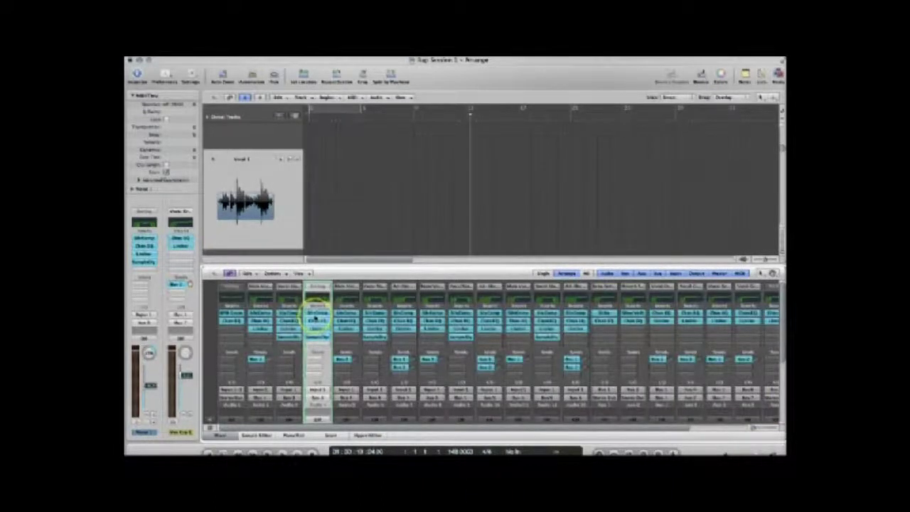
pyautogui.scroll(-5, 317, 318)
pyautogui.scroll(5, 317, 318)
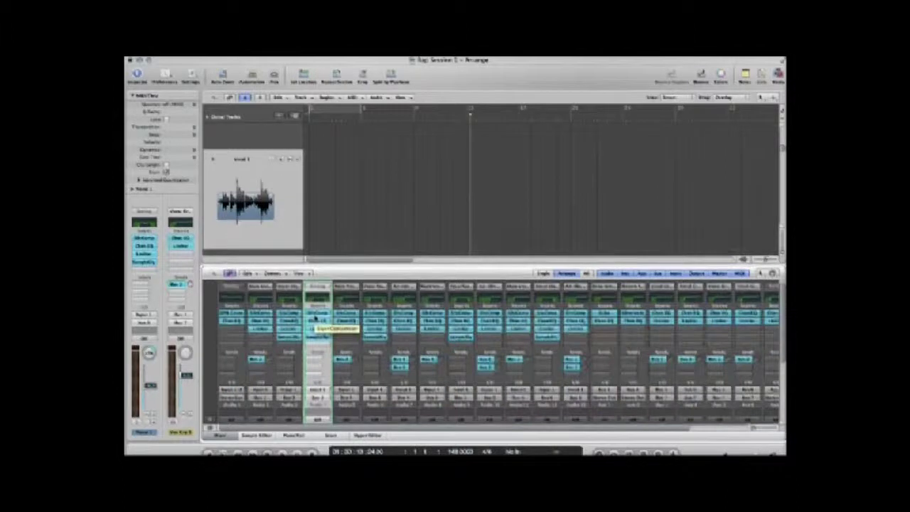
pyautogui.click(316, 329)
pyautogui.scroll(-4, 316, 329)
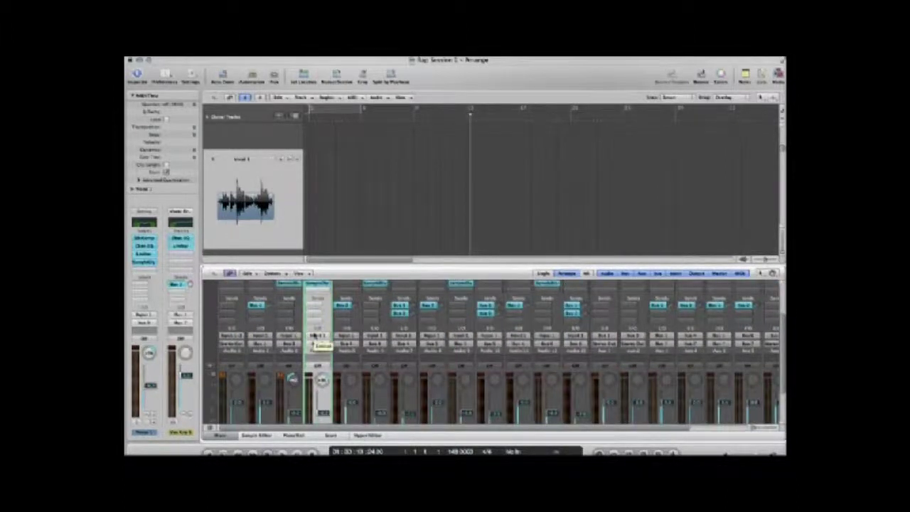
pyautogui.scroll(-3, 316, 334)
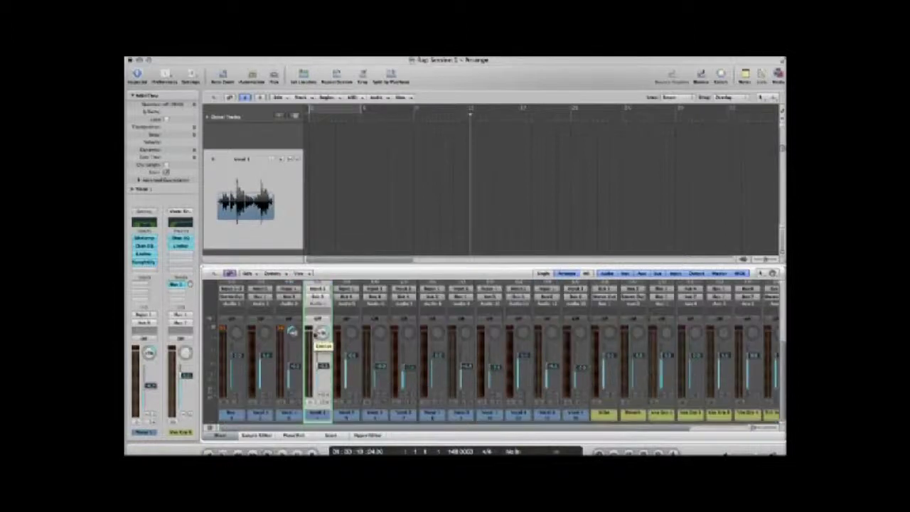
# Select the three channels of the second vocal group in turn and examine their inserts, sends and faders
pyautogui.click(346, 390)
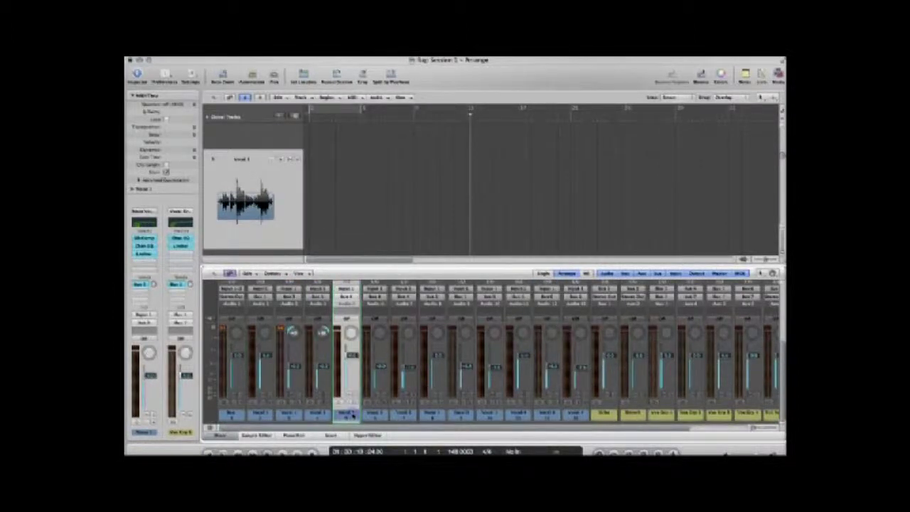
pyautogui.scroll(4, 351, 412)
pyautogui.click(356, 366)
pyautogui.scroll(-4, 349, 326)
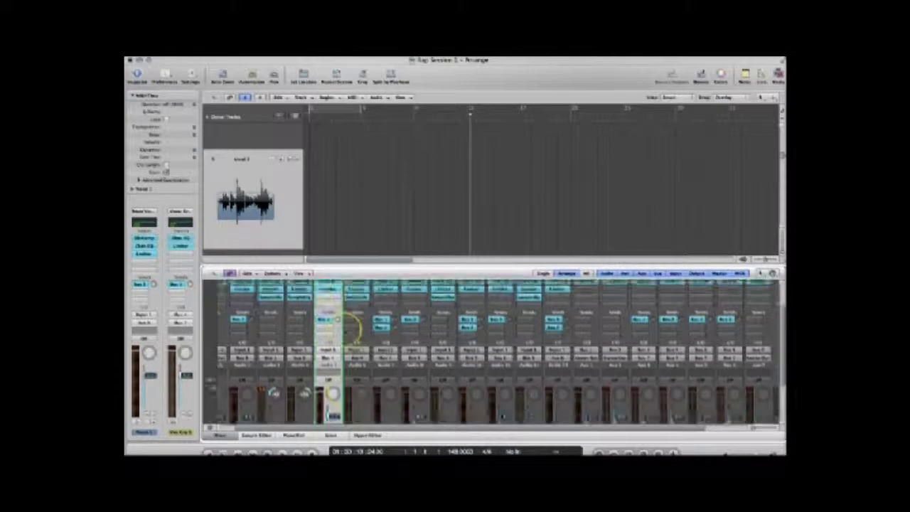
pyautogui.click(356, 413)
pyautogui.scroll(4, 366, 420)
pyautogui.scroll(-4, 381, 430)
pyautogui.click(387, 415)
pyautogui.scroll(4, 389, 419)
pyautogui.scroll(-4, 384, 419)
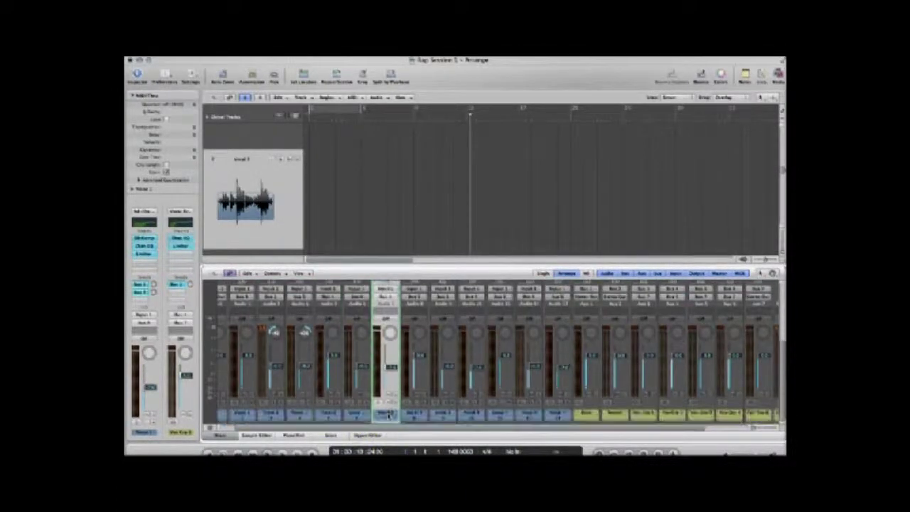
# Select the three Vocal 1 channels together, and examine the first vocal group bus that they feed
pyautogui.moveTo(241, 414); pyautogui.dragTo(302, 410)
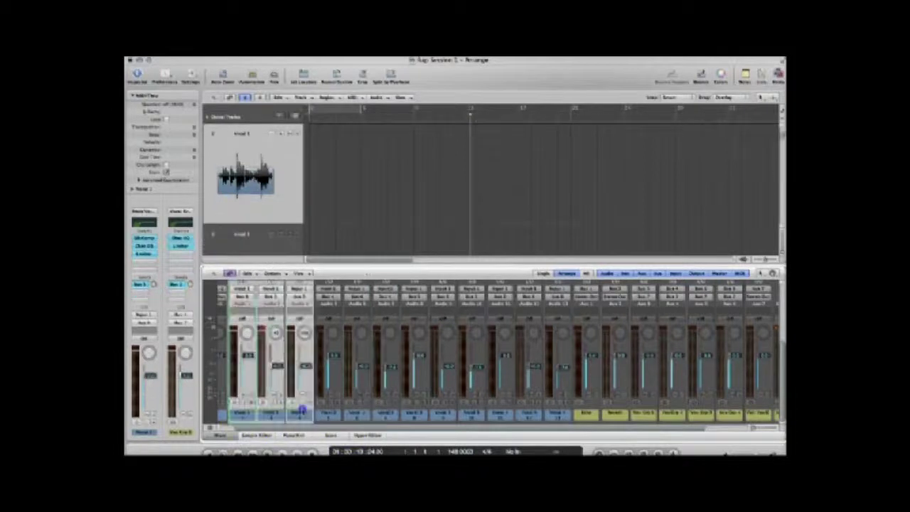
pyautogui.hscroll(-2, 304, 412)
pyautogui.hscroll(4, 304, 412)
pyautogui.hscroll(-4, 302, 408)
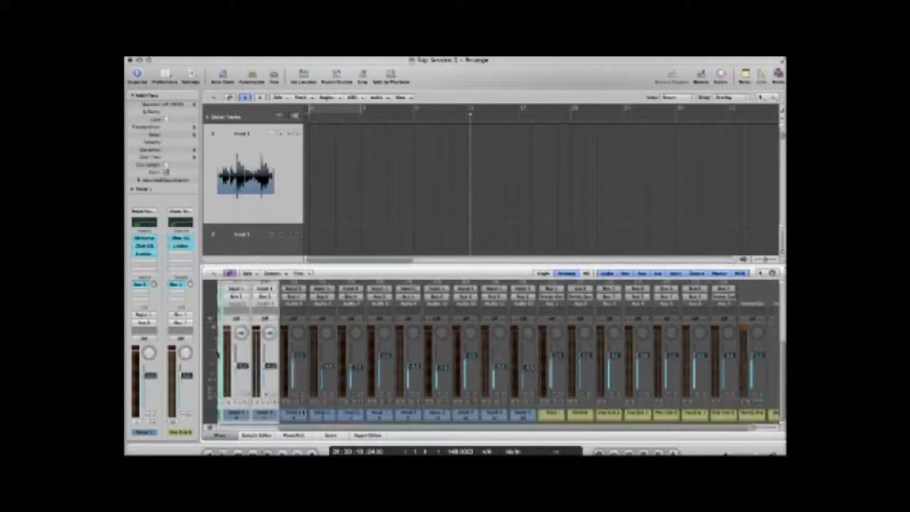
pyautogui.hscroll(4, 327, 293)
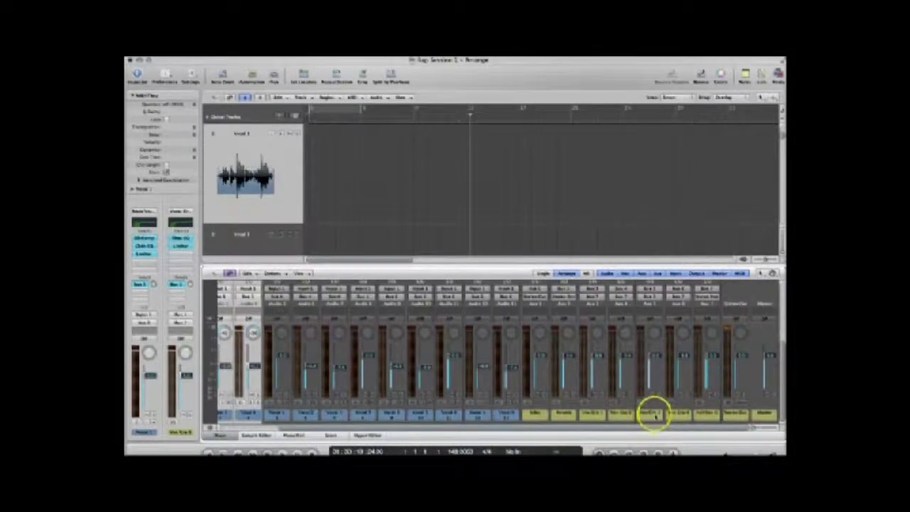
pyautogui.click(594, 414)
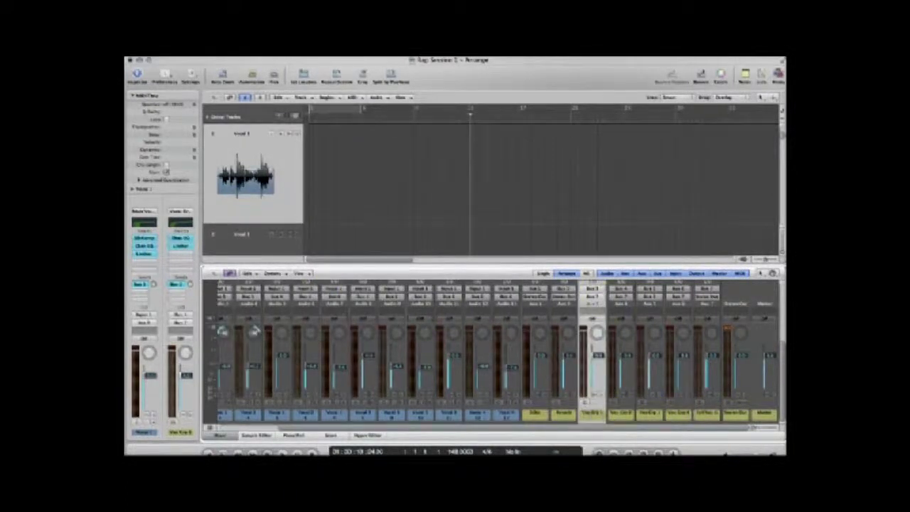
pyautogui.scroll(3, 594, 417)
pyautogui.scroll(-3, 593, 417)
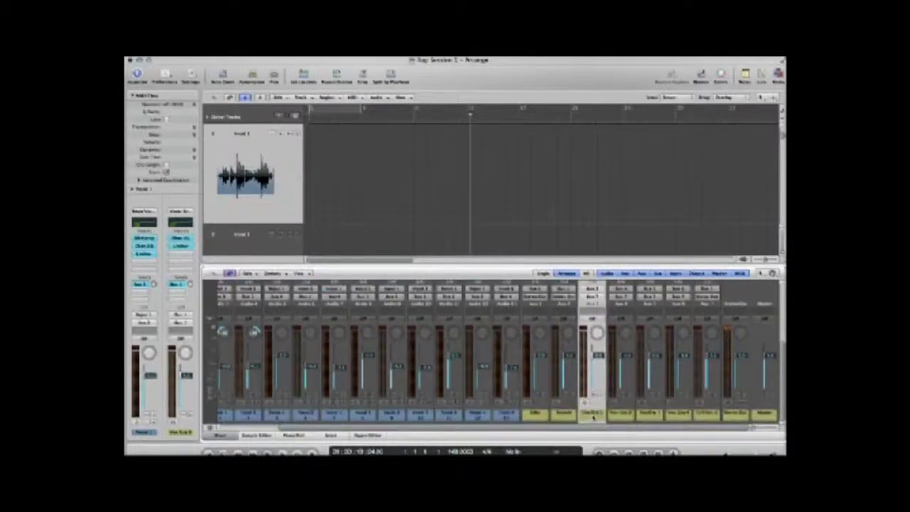
# Select the Echo and Reverb buses in turn and examine the inserts and sends across the vocal channels
pyautogui.click(534, 416)
pyautogui.click(567, 413)
pyautogui.scroll(6, 536, 406)
pyautogui.hscroll(-4, 536, 405)
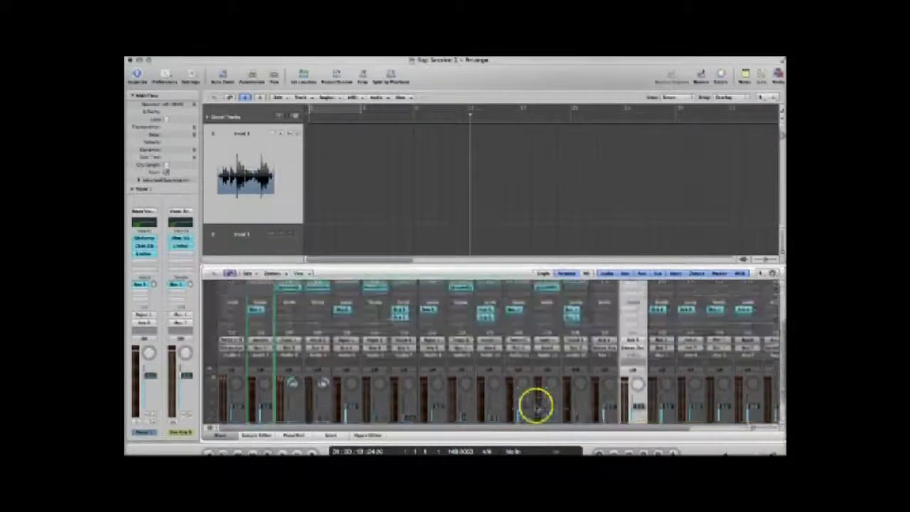
pyautogui.moveTo(313, 367); pyautogui.dragTo(311, 363)
pyautogui.scroll(-3, 311, 362)
pyautogui.scroll(3, 311, 363)
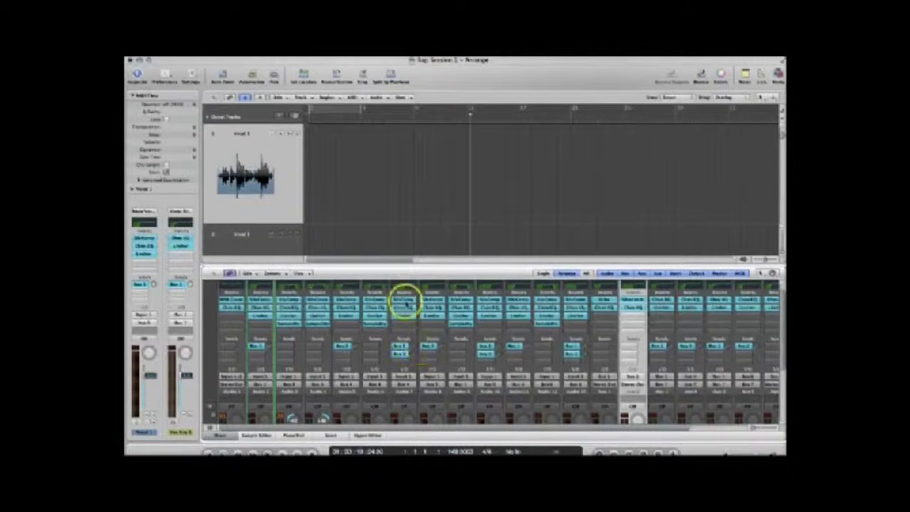
# Select the third channel of the second vocal group and examine its inserts, two sends and fader
pyautogui.scroll(-6, 406, 305)
pyautogui.click(406, 411)
pyautogui.scroll(7, 406, 412)
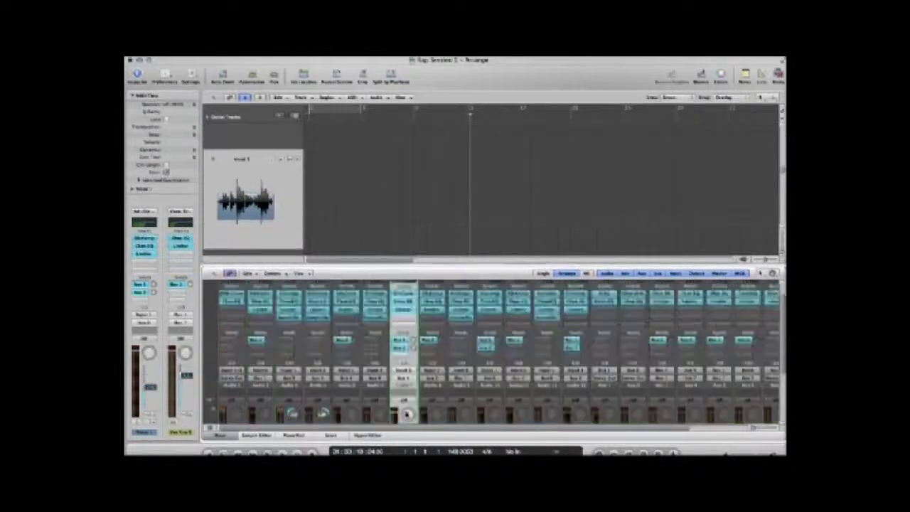
pyautogui.click(406, 294)
pyautogui.click(404, 364)
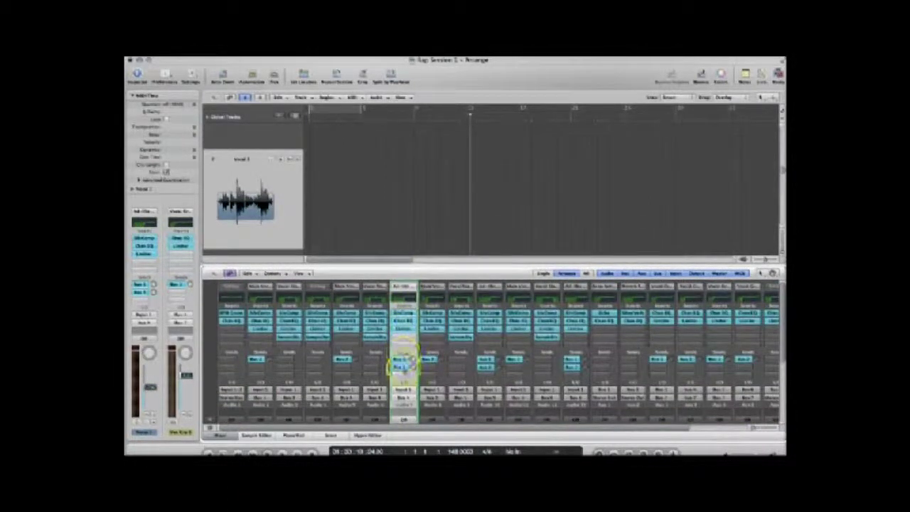
pyautogui.scroll(-5, 403, 366)
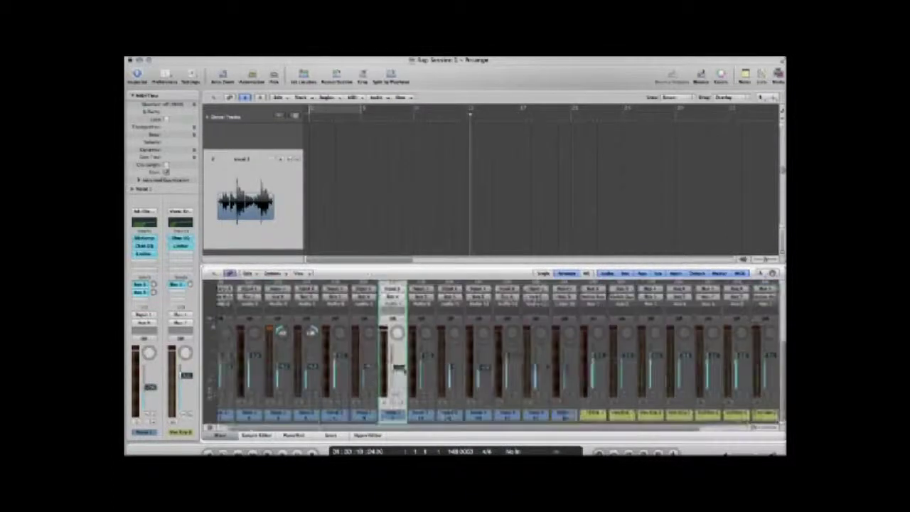
# Select the three channels of the first vocal group together and examine their inserts, routing, pans and faders
pyautogui.click(590, 413)
pyautogui.click(202, 411)
pyautogui.hscroll(-5, 215, 375)
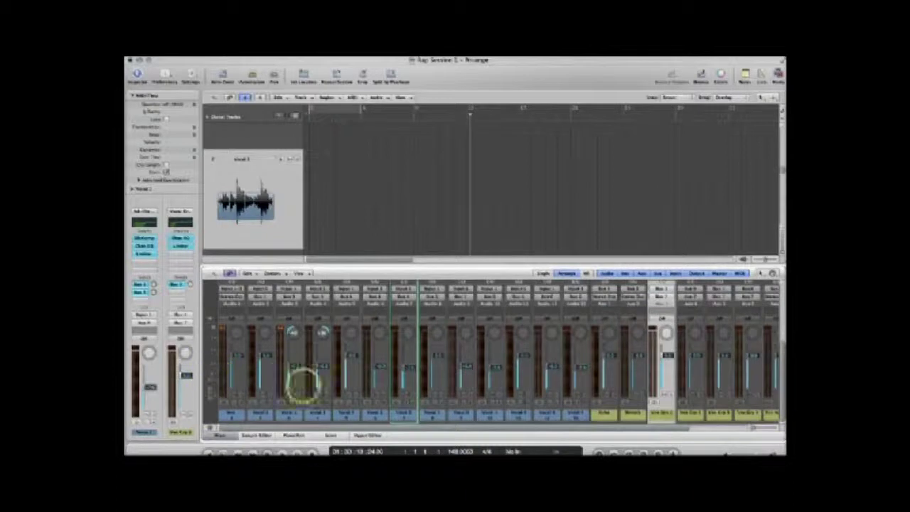
pyautogui.moveTo(259, 414); pyautogui.dragTo(314, 414)
pyautogui.scroll(5, 322, 387)
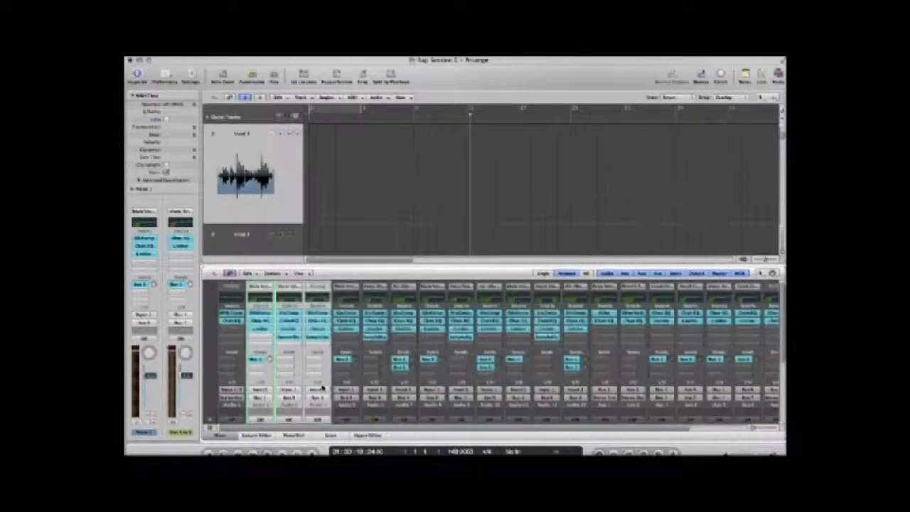
pyautogui.click(316, 329)
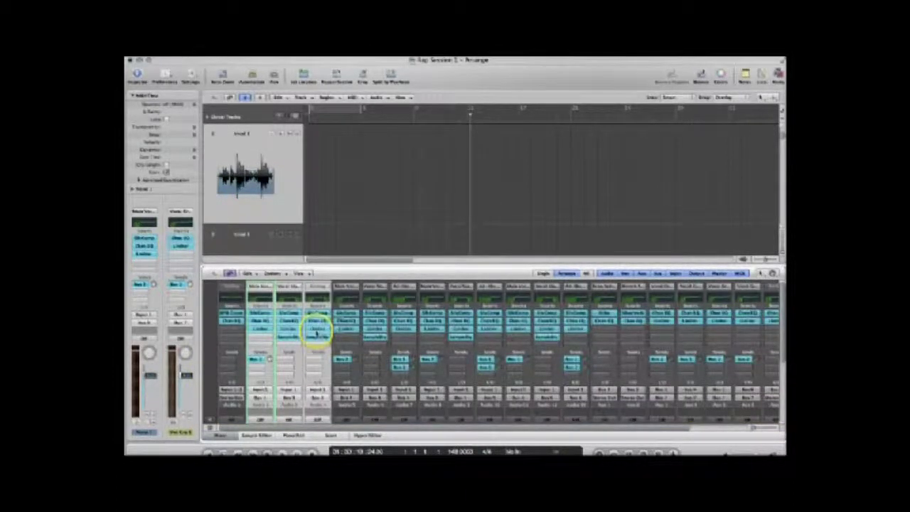
pyautogui.scroll(-5, 317, 335)
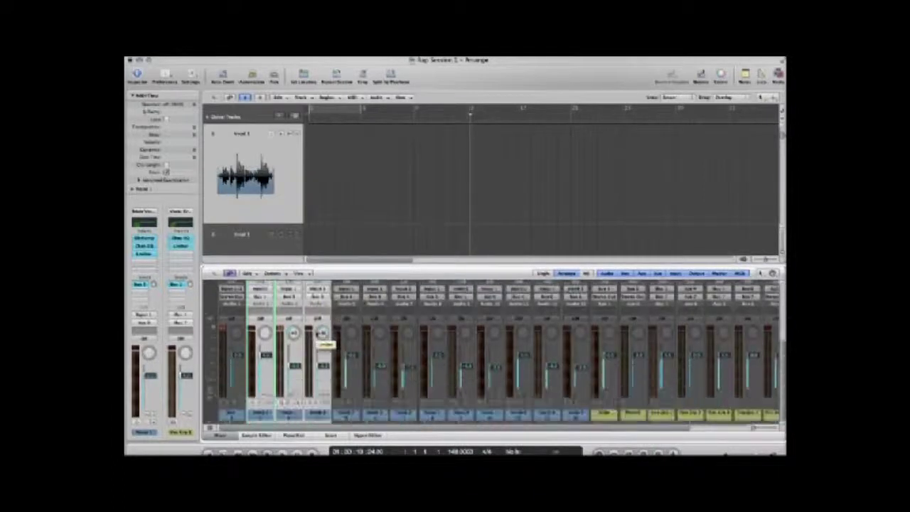
pyautogui.hscroll(-1, 316, 334)
pyautogui.scroll(5, 292, 338)
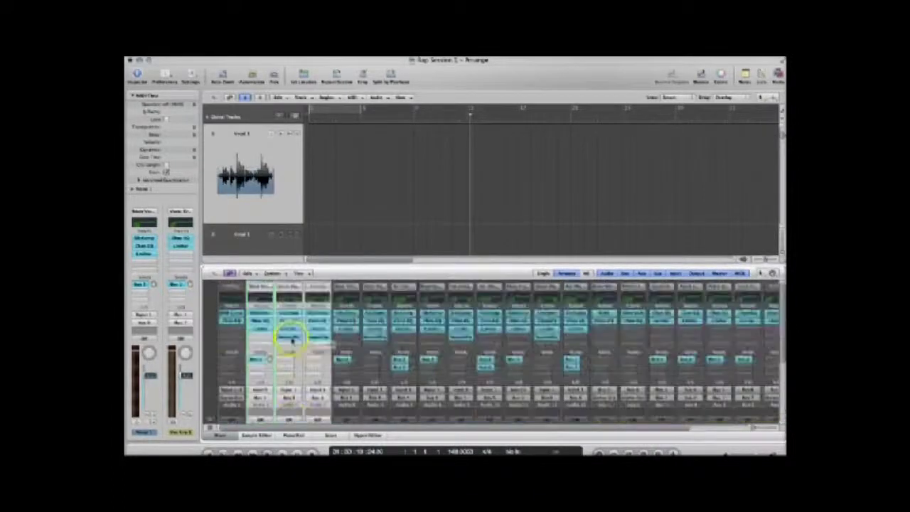
pyautogui.scroll(-5, 300, 320)
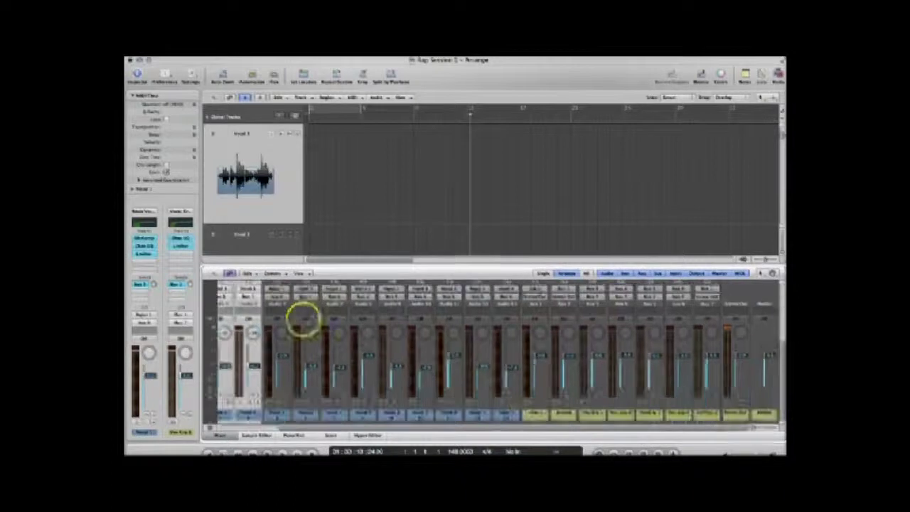
# Open the Channel EQ on the first vocal group bus, examine its low cut and high-frequency band, and close it
pyautogui.click(597, 411)
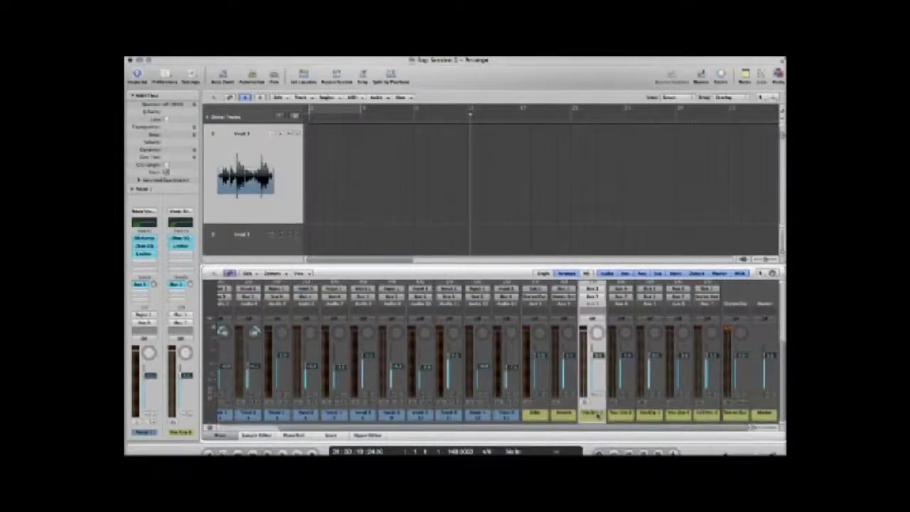
pyautogui.scroll(5, 597, 416)
pyautogui.click(593, 345)
pyautogui.click(593, 307)
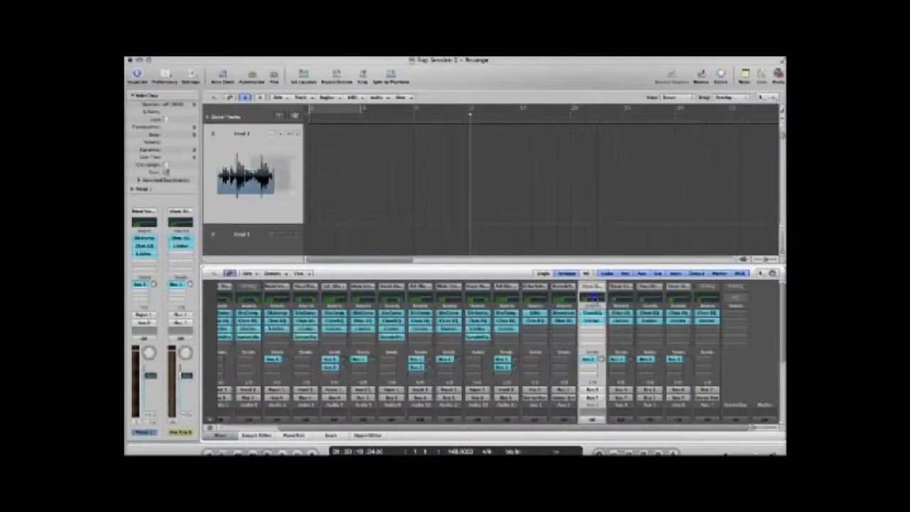
pyautogui.click(329, 176)
pyautogui.moveTo(330, 178); pyautogui.dragTo(361, 166)
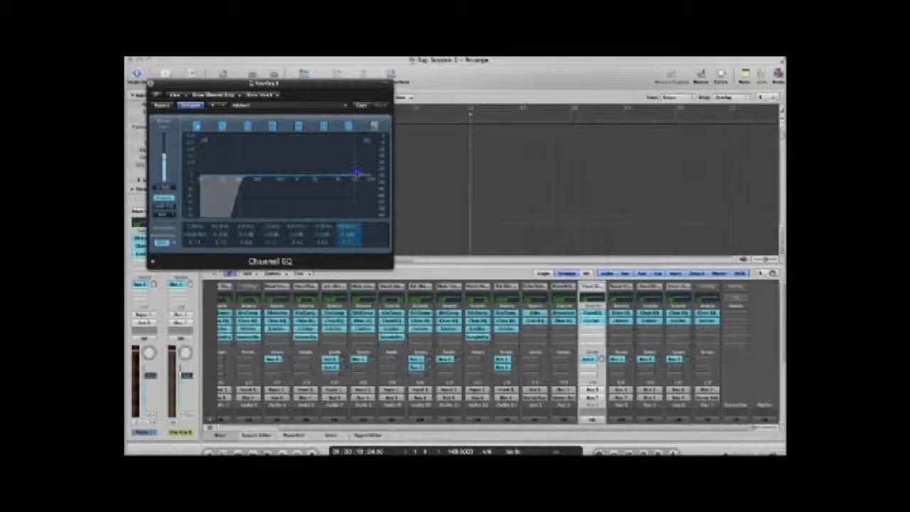
pyautogui.click(150, 83)
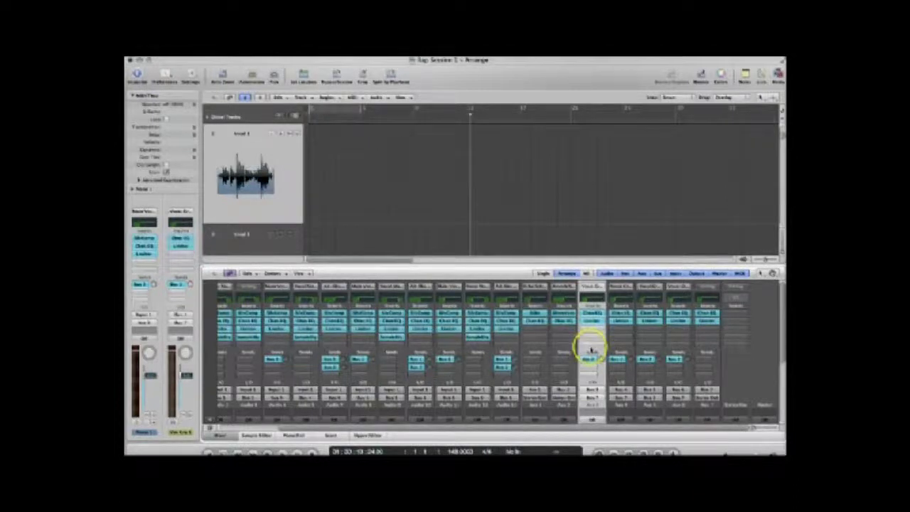
# Follow the first vocal group bus's send to the Reverb bus and look over its channel strip
pyautogui.scroll(-3, 591, 349)
pyautogui.doubleClick(590, 334)
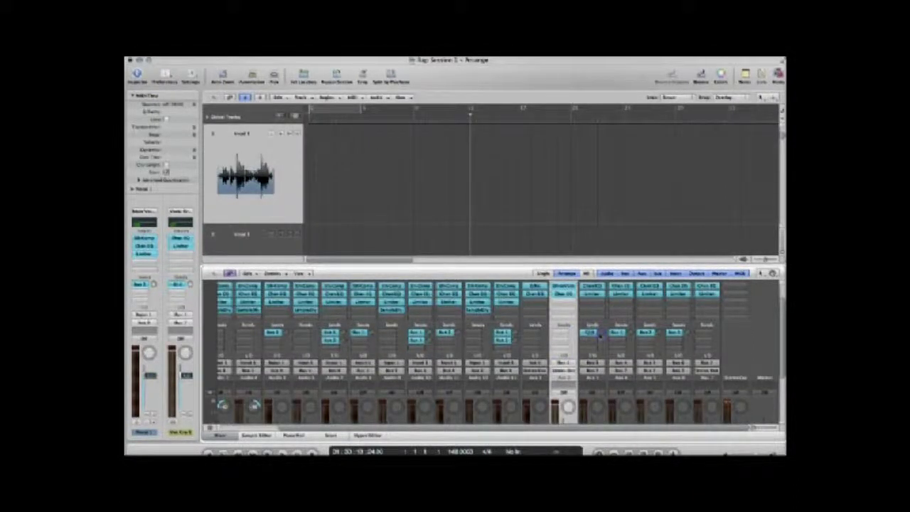
pyautogui.scroll(2, 599, 334)
pyautogui.scroll(-7, 600, 327)
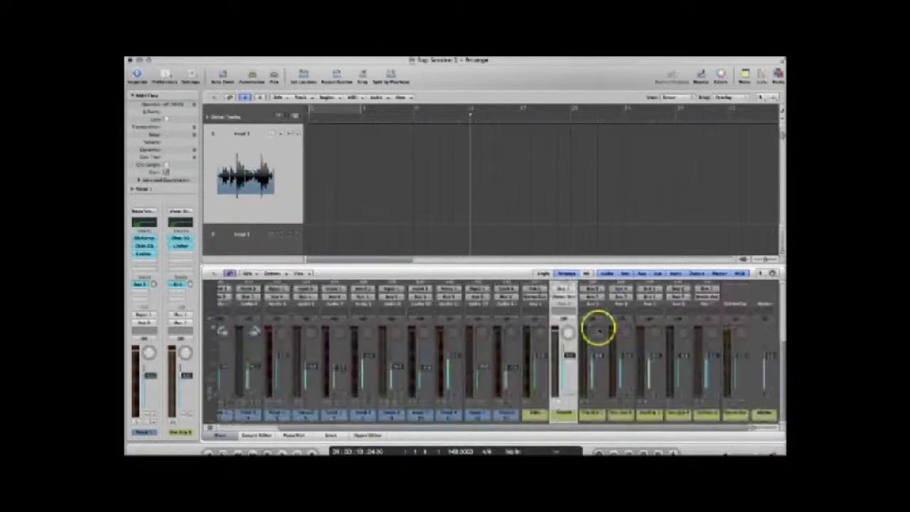
# Rename the first vocal group bus as Chorus
pyautogui.moveTo(597, 419); pyautogui.dragTo(598, 416)
pyautogui.doubleClick(598, 413)
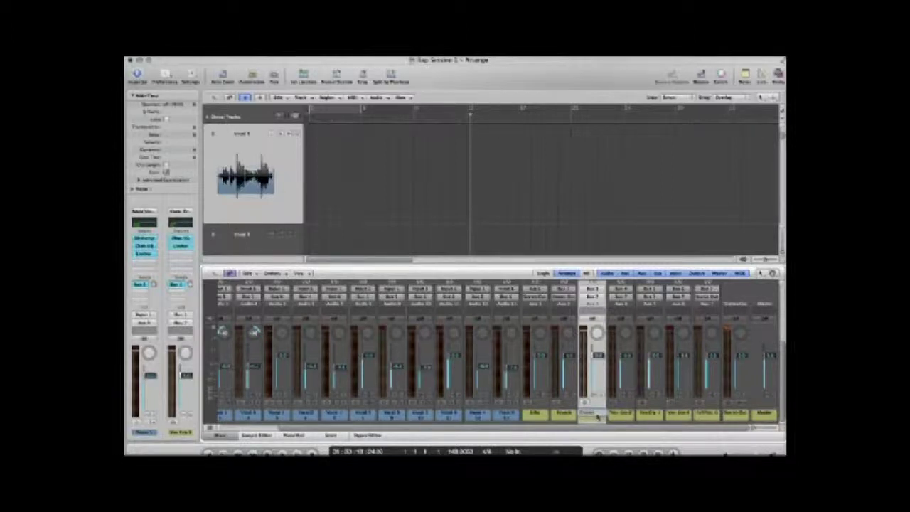
pyautogui.moveTo(589, 417); pyautogui.dragTo(284, 416)
pyautogui.click(586, 412)
pyautogui.scroll(3, 590, 416)
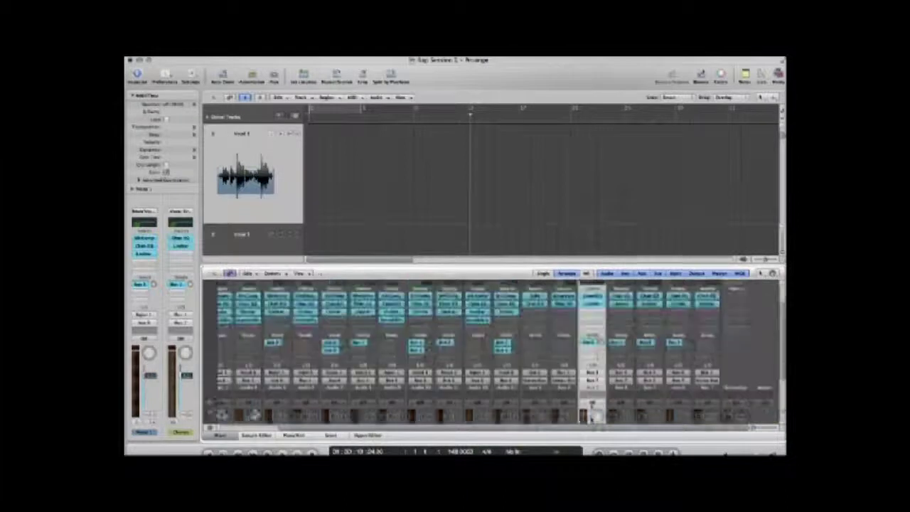
pyautogui.scroll(1, 592, 417)
pyautogui.scroll(-4, 592, 418)
pyautogui.click(593, 416)
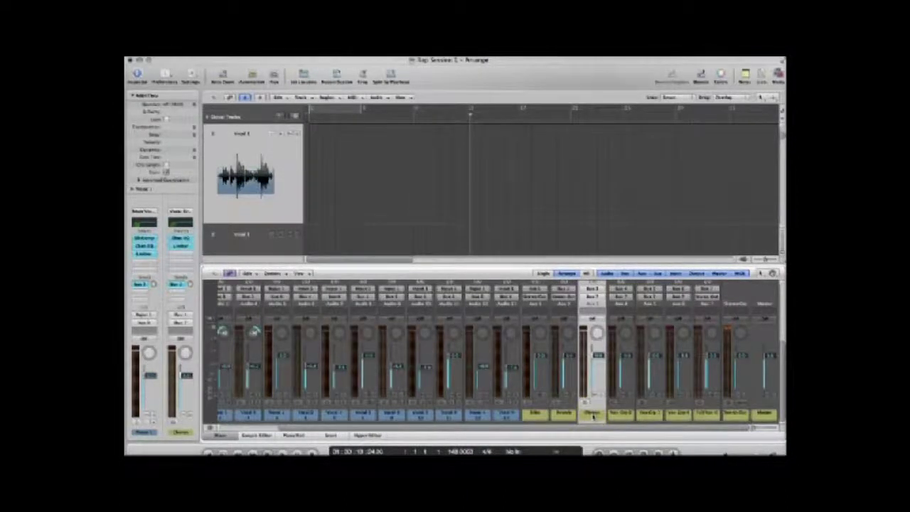
# Select the three channels of the second vocal group together and examine their inserts, sends and routing
pyautogui.hscroll(-3, 593, 416)
pyautogui.click(346, 414)
pyautogui.moveTo(346, 414); pyautogui.dragTo(403, 413)
pyautogui.scroll(4, 402, 413)
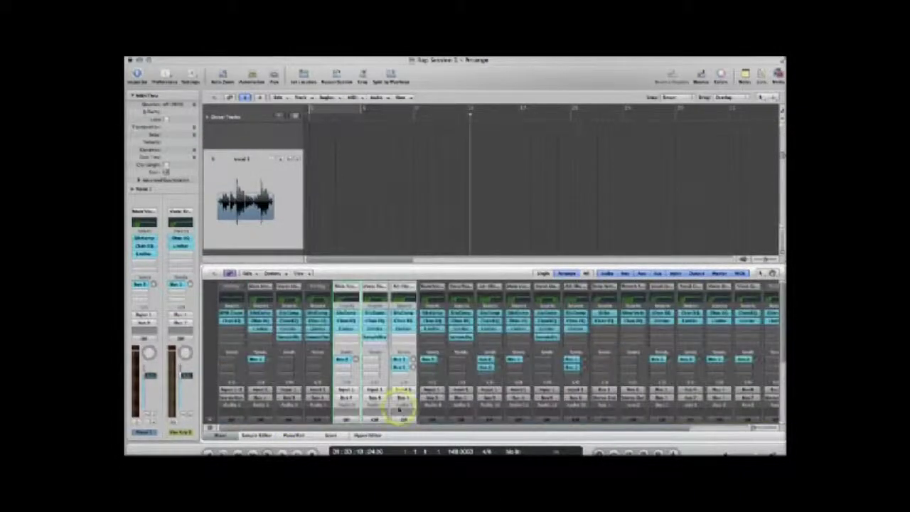
pyautogui.scroll(-4, 401, 411)
pyautogui.click(348, 413)
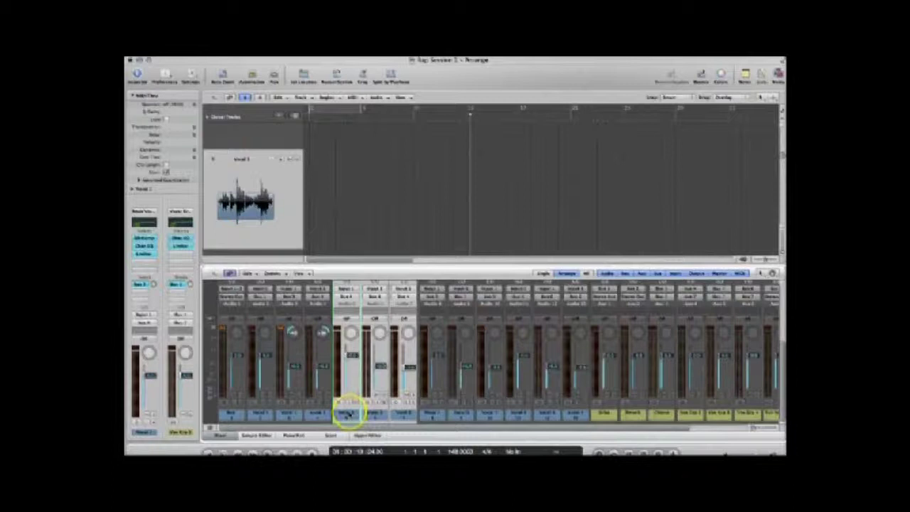
pyautogui.click(403, 413)
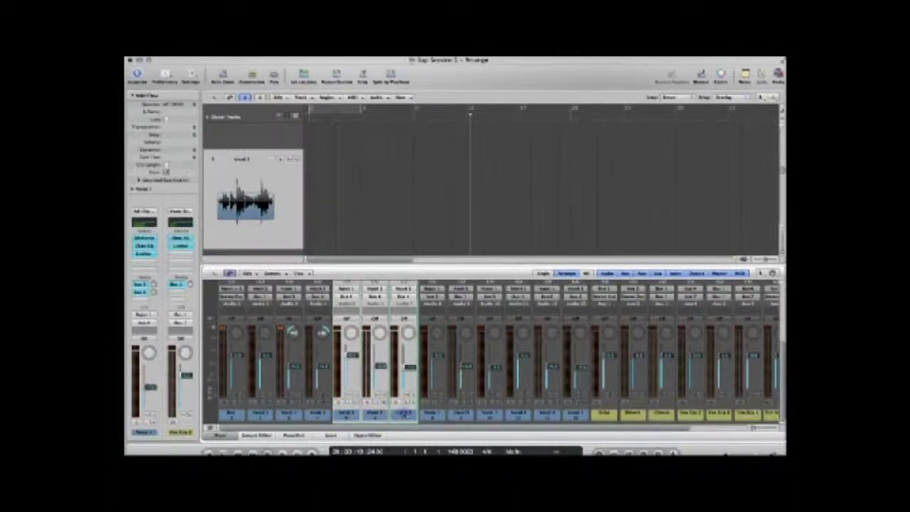
# Rename the second vocal group bus with a label that begins with "Rapper"
pyautogui.hscroll(3, 404, 414)
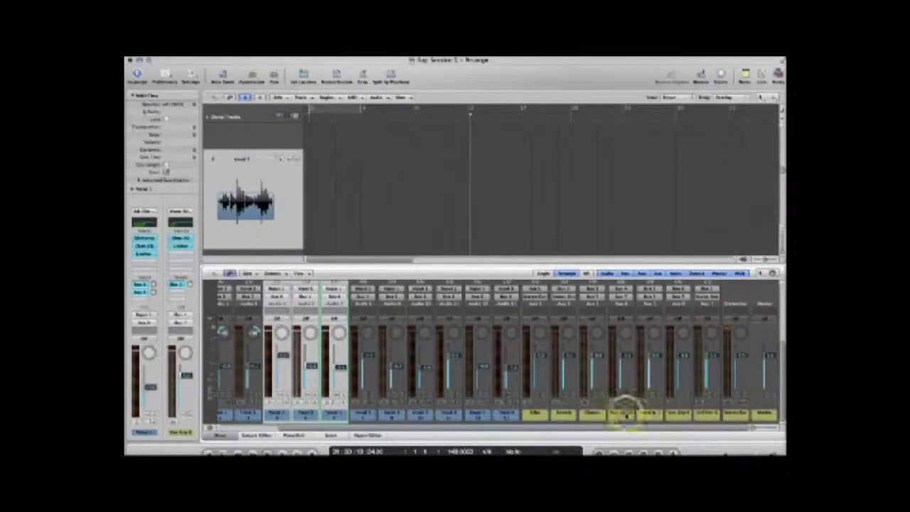
pyautogui.moveTo(624, 416); pyautogui.dragTo(626, 416)
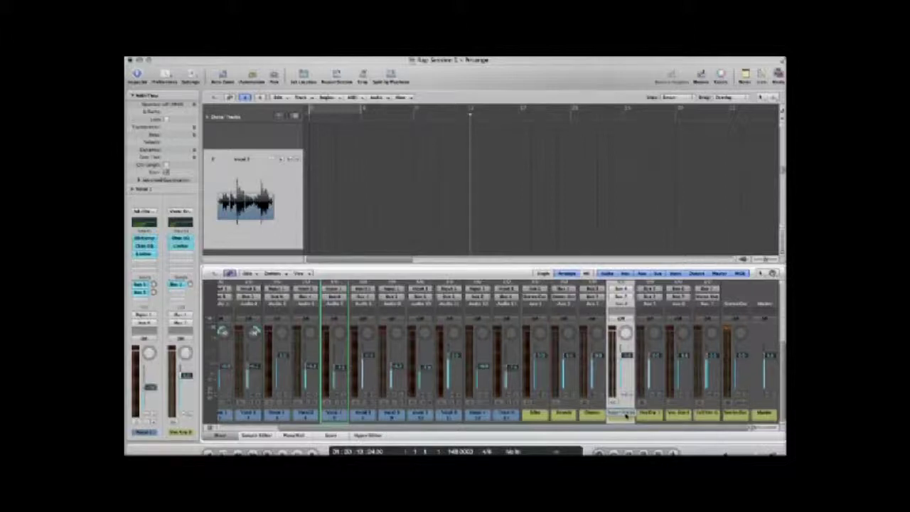
pyautogui.press('Return')
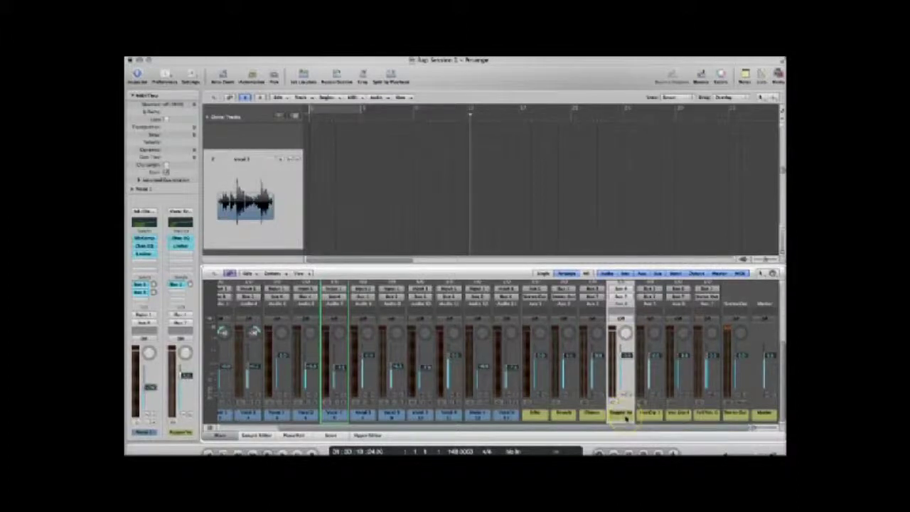
pyautogui.scroll(5, 625, 420)
pyautogui.scroll(-5, 626, 420)
# Color the three channels of the first vocal group red
pyautogui.hscroll(-3, 625, 419)
pyautogui.scroll(2, 625, 419)
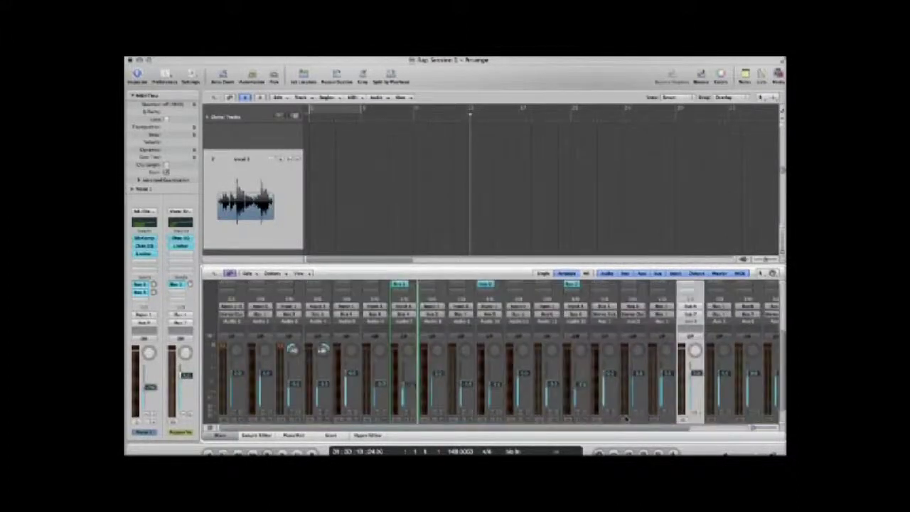
pyautogui.scroll(-2, 625, 419)
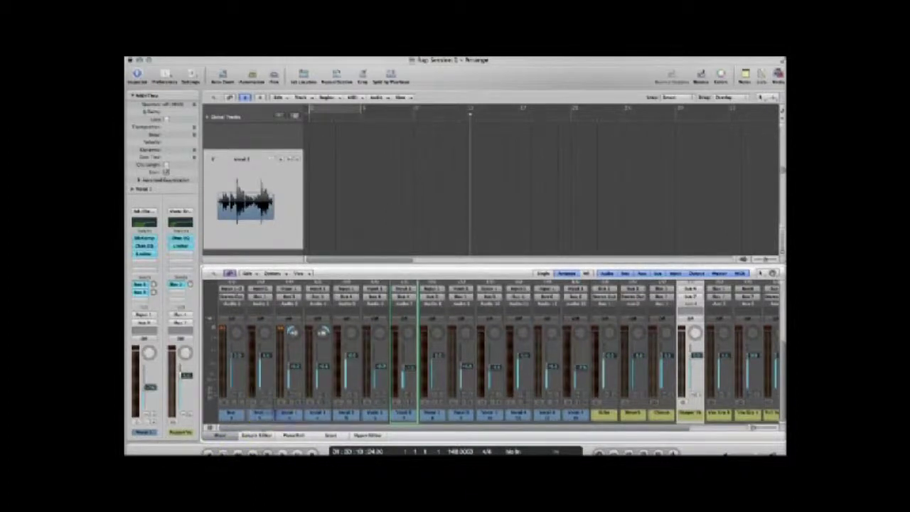
pyautogui.moveTo(263, 413); pyautogui.dragTo(329, 407)
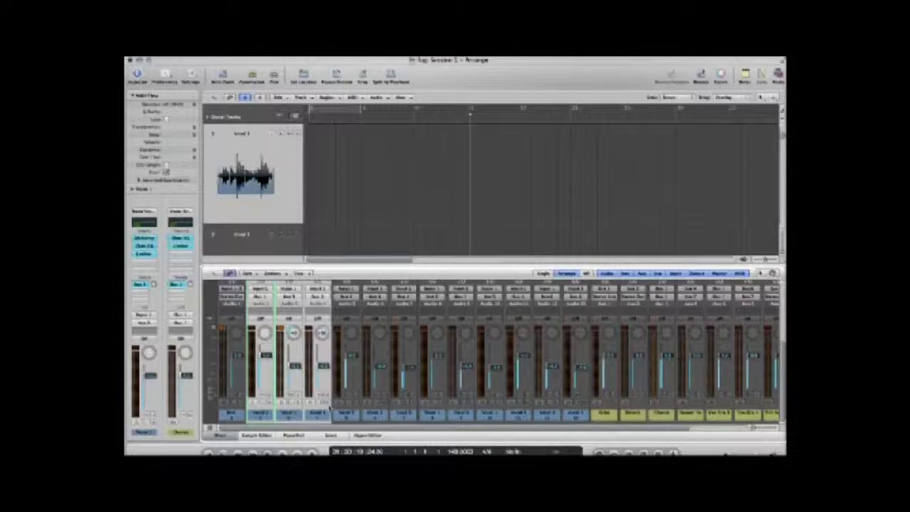
pyautogui.hotkey('alt', 'c')
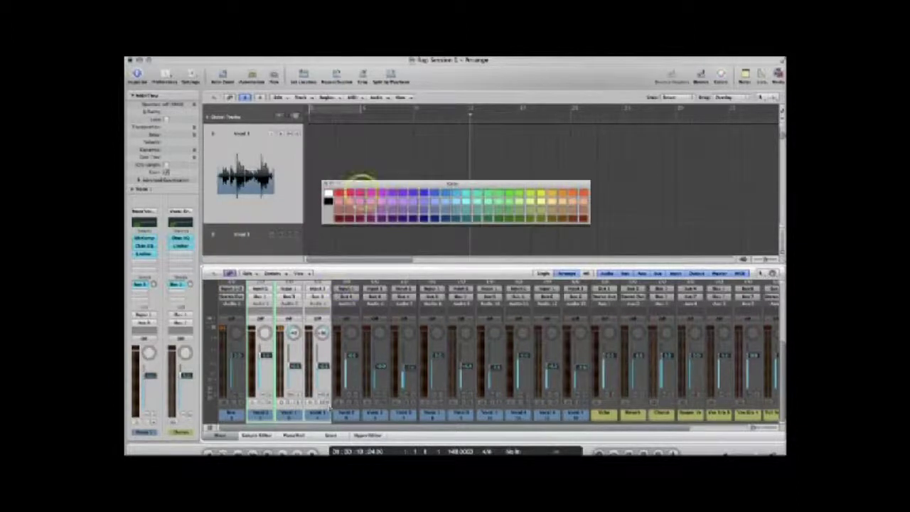
pyautogui.click(340, 193)
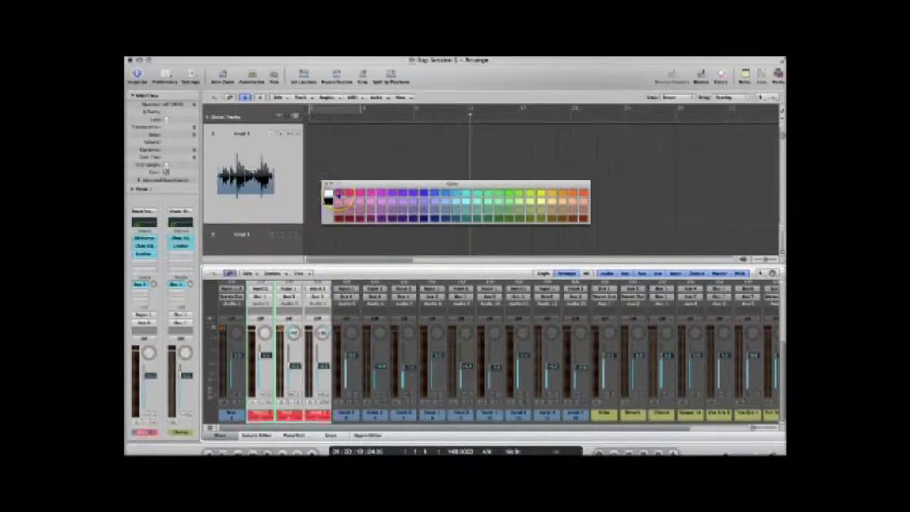
pyautogui.click(326, 186)
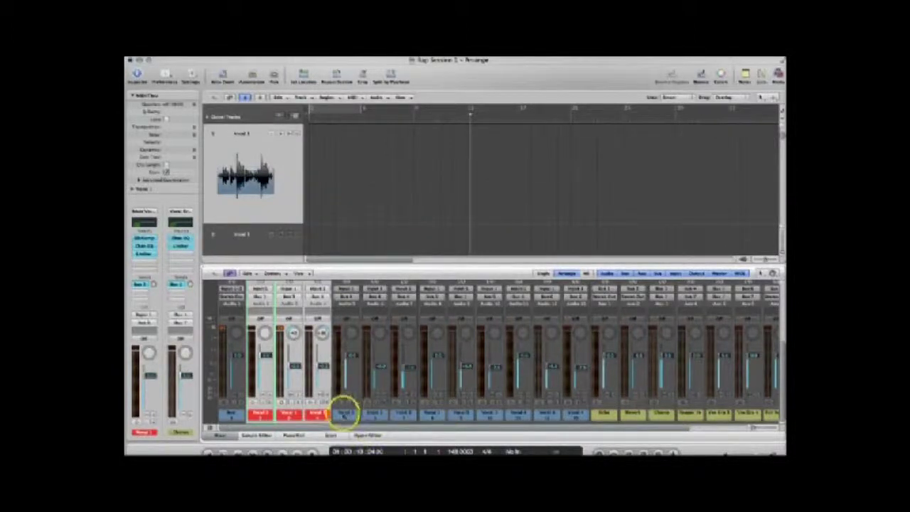
# Color the three channels of the second vocal group blue
pyautogui.click(346, 411)
pyautogui.keyDown('shift'); pyautogui.click(396, 416); pyautogui.keyUp('shift')
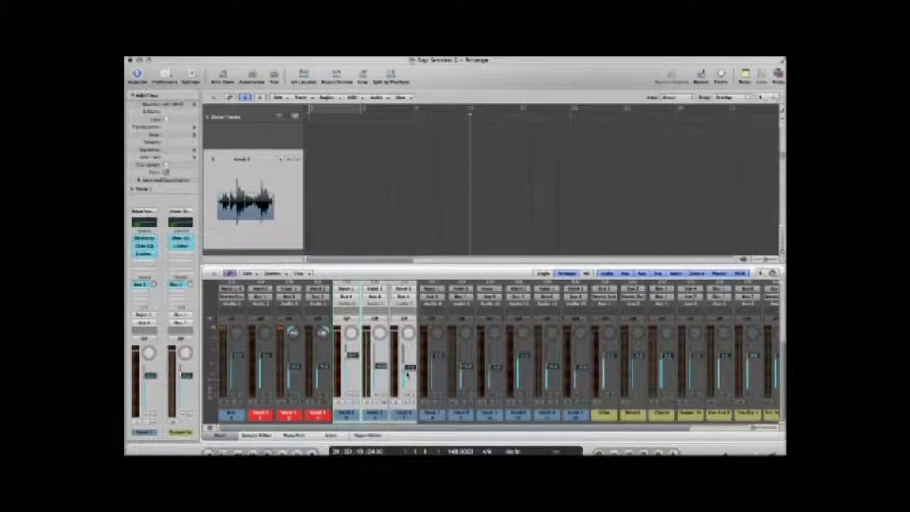
pyautogui.hotkey('alt', 'c')
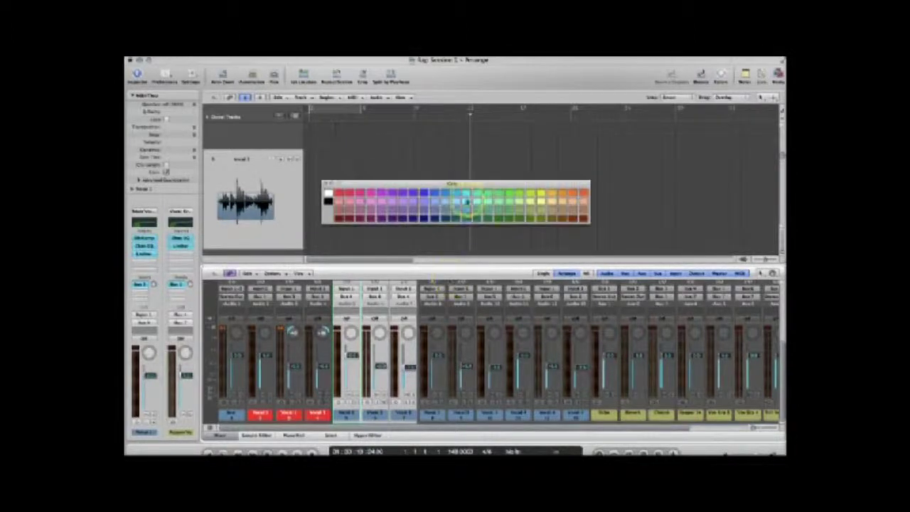
pyautogui.click(422, 193)
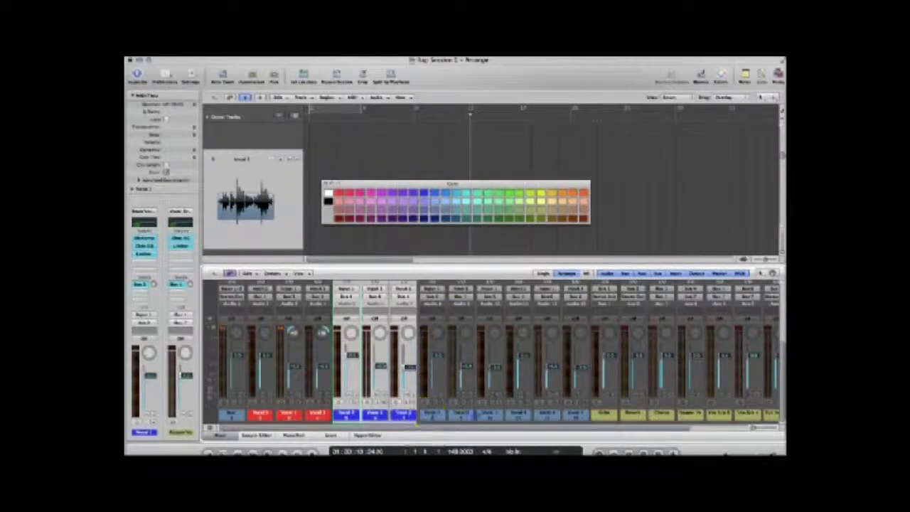
# Color the three channels of the third vocal group yellow
pyautogui.moveTo(430, 414); pyautogui.dragTo(488, 416)
pyautogui.hotkey('alt', 'c')
pyautogui.click(490, 416)
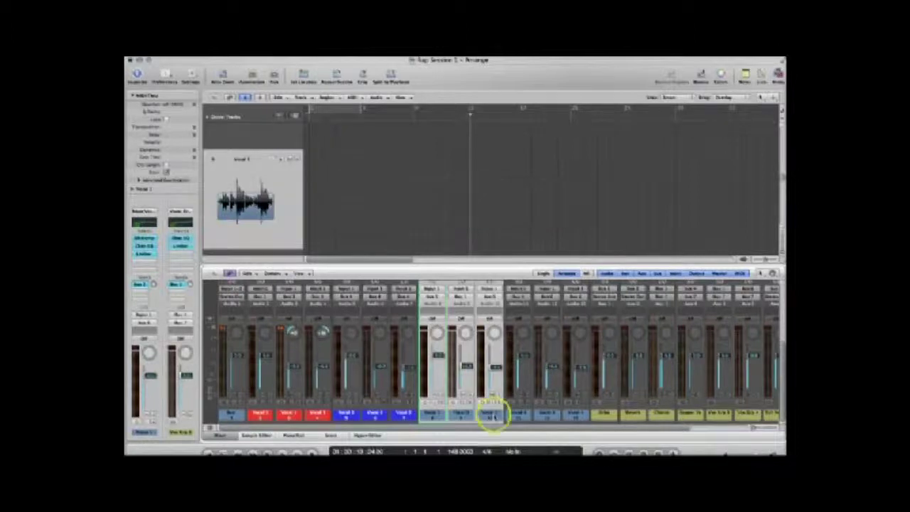
pyautogui.hotkey('alt', 'c')
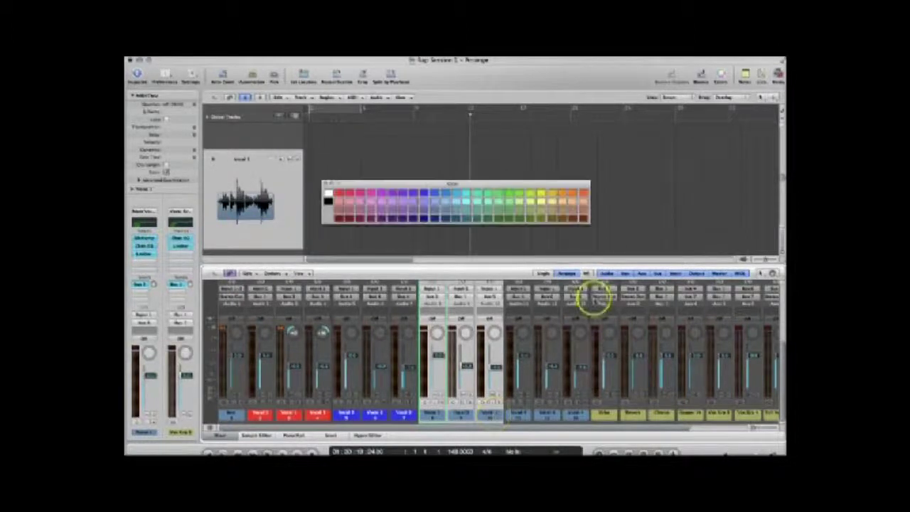
pyautogui.click(540, 194)
# Color the three channels of the fourth vocal group orange
pyautogui.moveTo(517, 416); pyautogui.dragTo(574, 416)
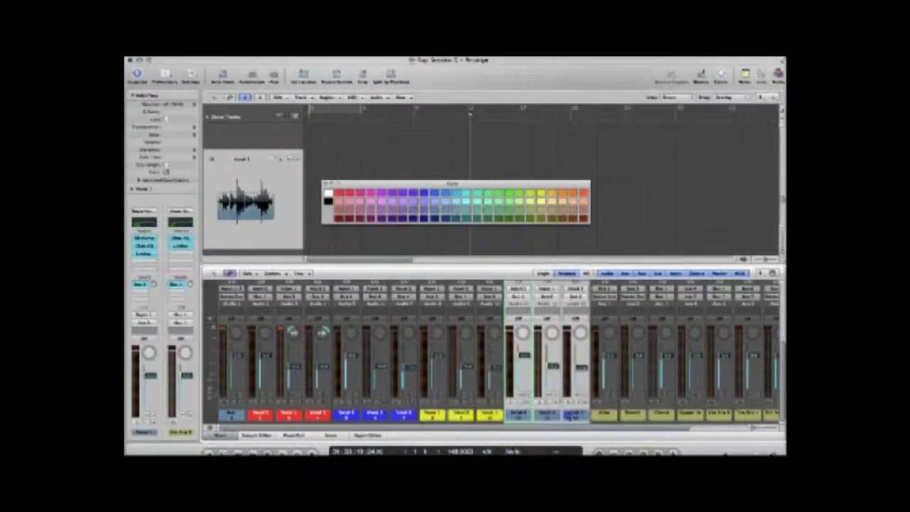
pyautogui.click(581, 191)
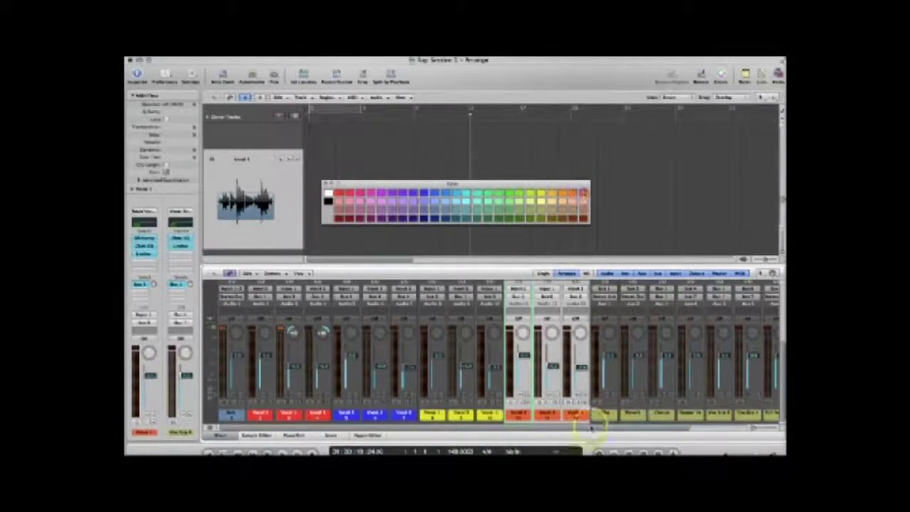
pyautogui.scroll(2, 573, 356)
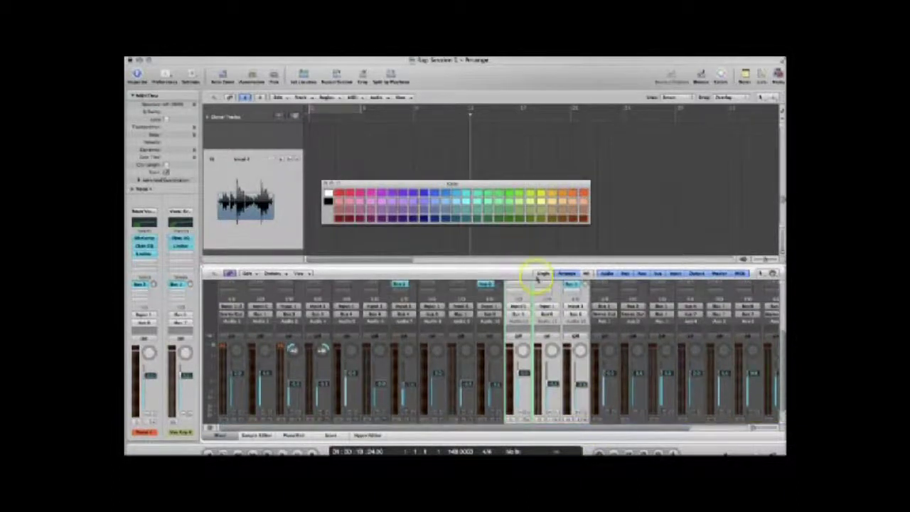
pyautogui.scroll(-2, 481, 363)
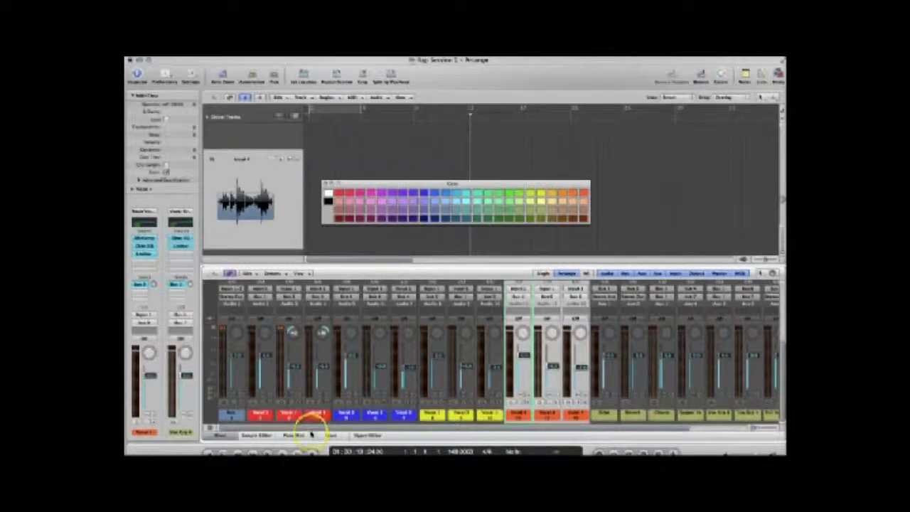
# Color the Chorus bus red and the Rapper bus blue to match their vocal groups
pyautogui.moveTo(263, 414); pyautogui.dragTo(315, 413)
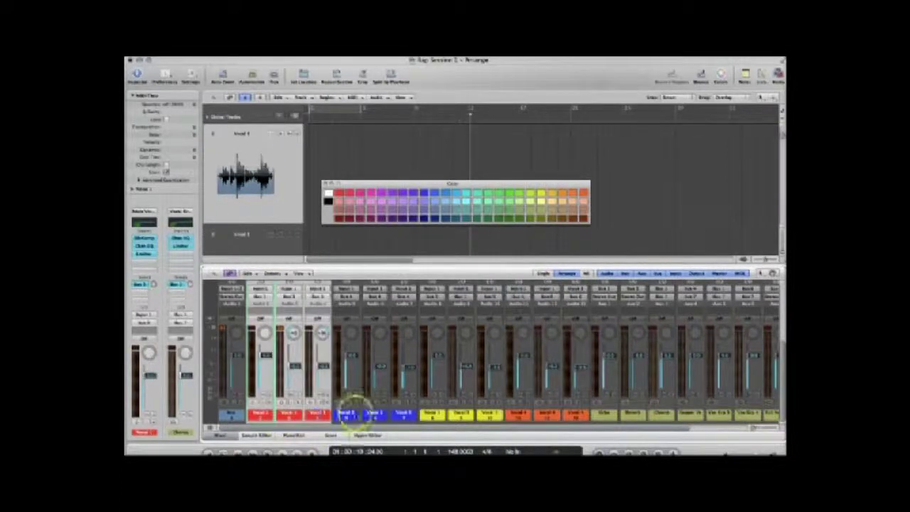
pyautogui.hscroll(3, 507, 370)
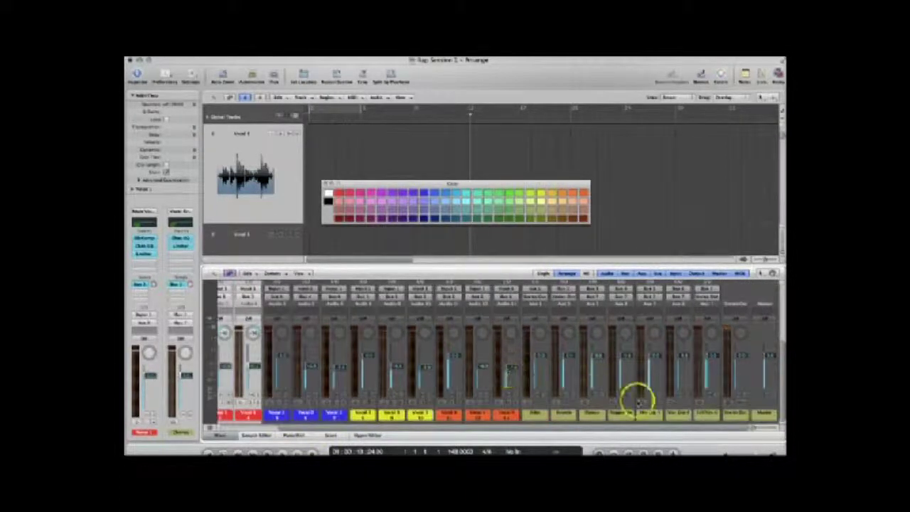
pyautogui.click(597, 413)
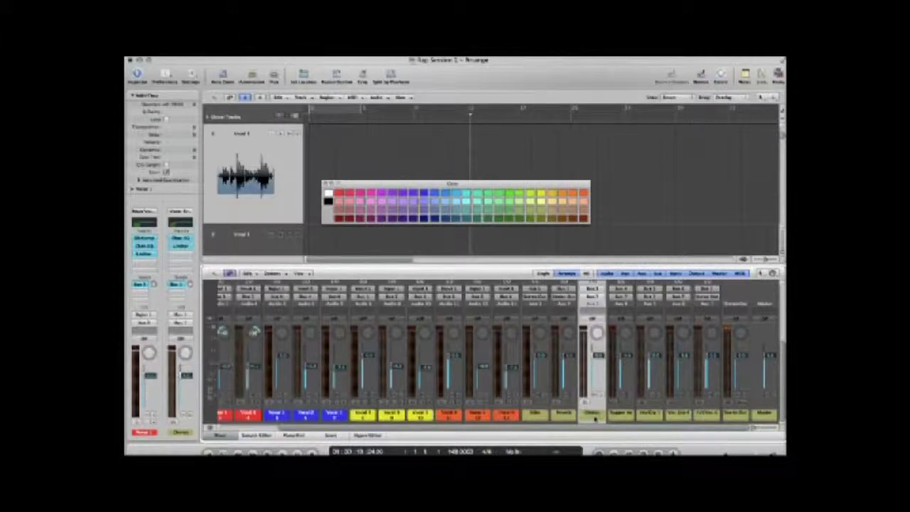
pyautogui.click(338, 194)
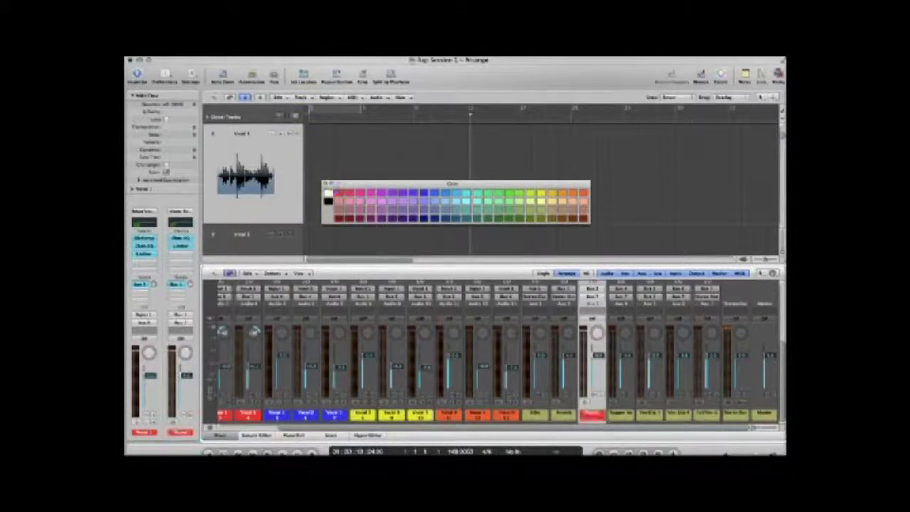
pyautogui.moveTo(277, 416); pyautogui.dragTo(329, 417)
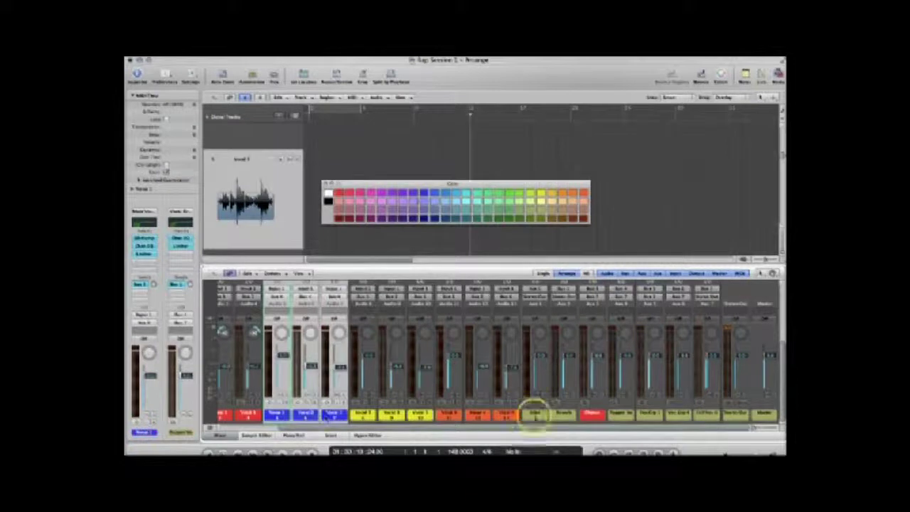
pyautogui.click(618, 412)
pyautogui.click(427, 197)
# Color the third vocal group's bus yellow and the fourth vocal group's bus orange
pyautogui.moveTo(359, 415); pyautogui.dragTo(423, 412)
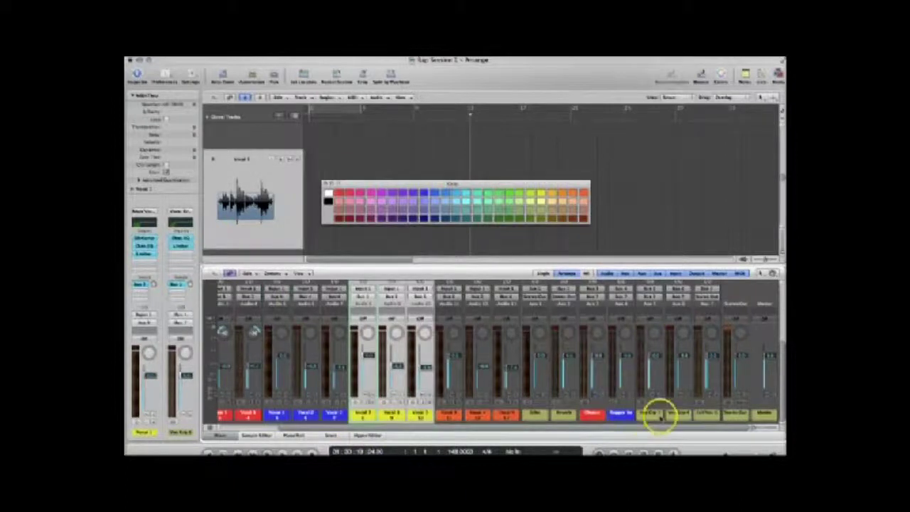
pyautogui.click(659, 418)
pyautogui.click(544, 193)
pyautogui.moveTo(447, 415); pyautogui.dragTo(504, 416)
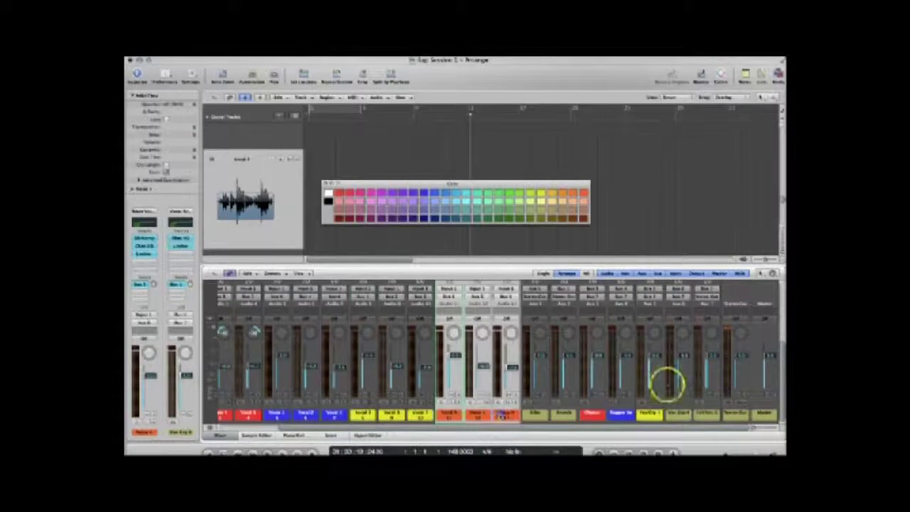
pyautogui.click(679, 416)
pyautogui.click(581, 190)
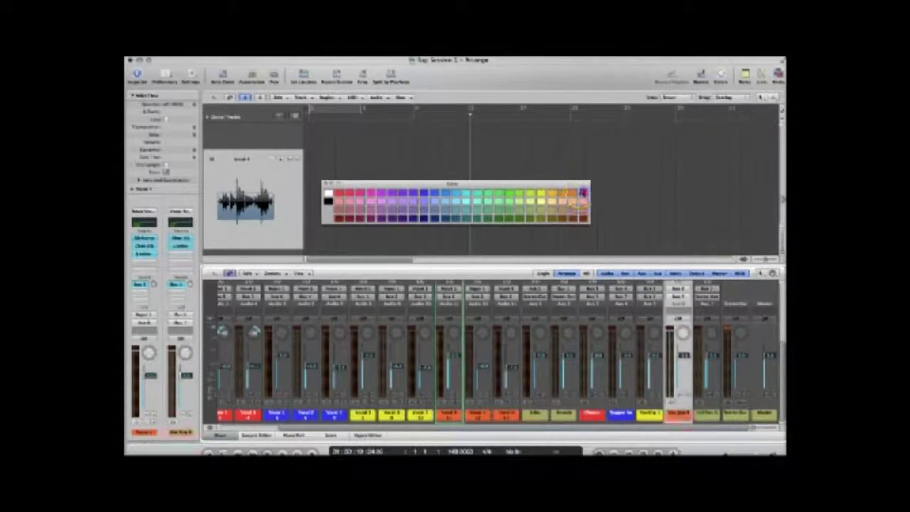
# Compare the colored vocal groups with their matching buses, and select the four group buses together
pyautogui.hscroll(-5, 507, 315)
pyautogui.hscroll(5, 499, 317)
pyautogui.hscroll(-2, 497, 318)
pyautogui.hscroll(2, 499, 317)
pyautogui.hscroll(-4, 503, 317)
pyautogui.hscroll(4, 506, 318)
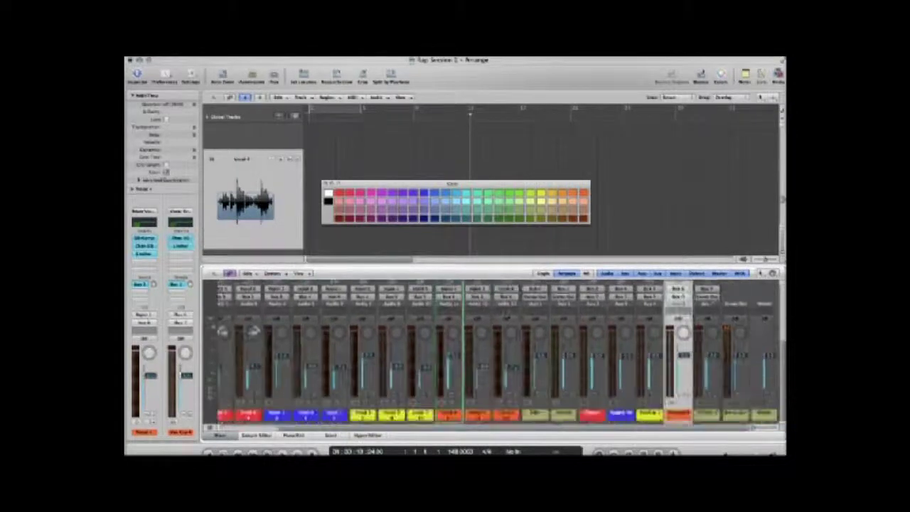
pyautogui.scroll(5, 631, 372)
pyautogui.scroll(-5, 631, 372)
pyautogui.moveTo(600, 396); pyautogui.dragTo(677, 410)
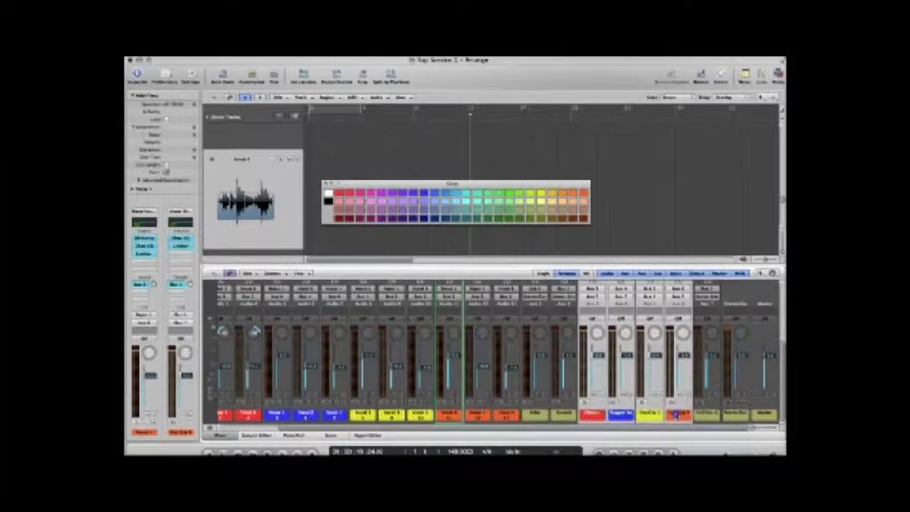
# Go through one channel of each colored vocal group and the group buses in turn to match channels with buses
pyautogui.click(270, 412)
pyautogui.hscroll(-5, 278, 412)
pyautogui.click(298, 414)
pyautogui.click(373, 412)
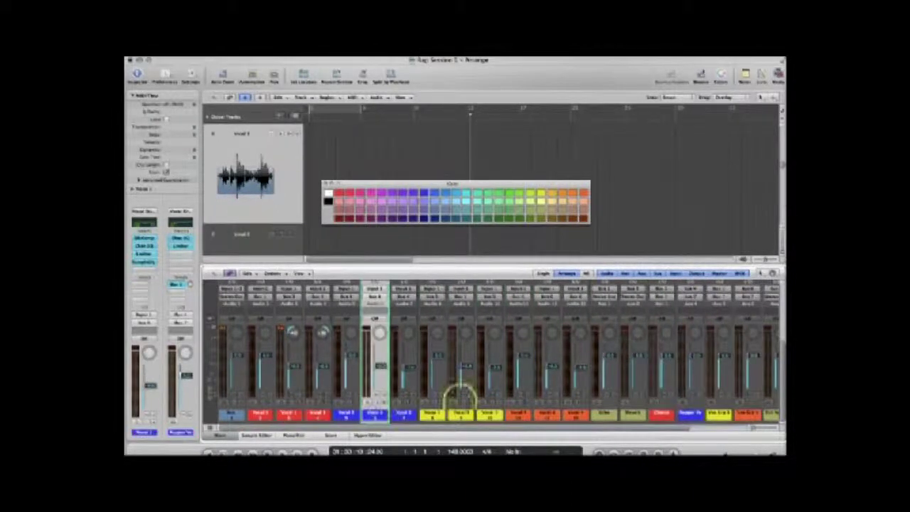
pyautogui.click(451, 416)
pyautogui.click(548, 414)
pyautogui.hscroll(5, 561, 413)
pyautogui.click(596, 414)
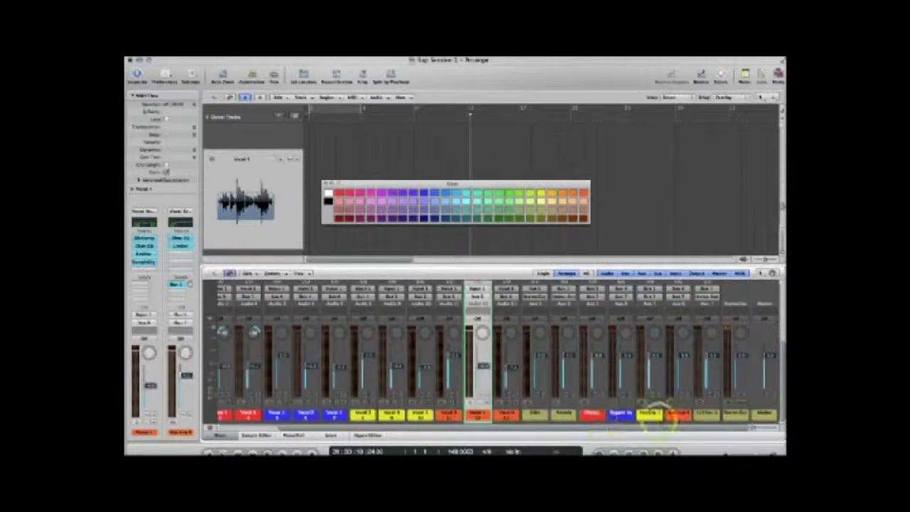
pyautogui.click(620, 416)
pyautogui.click(645, 415)
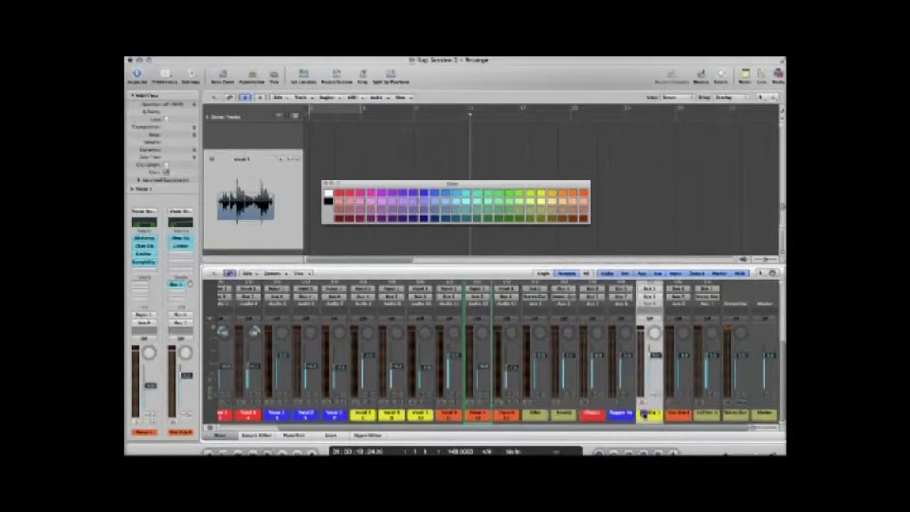
pyautogui.click(668, 411)
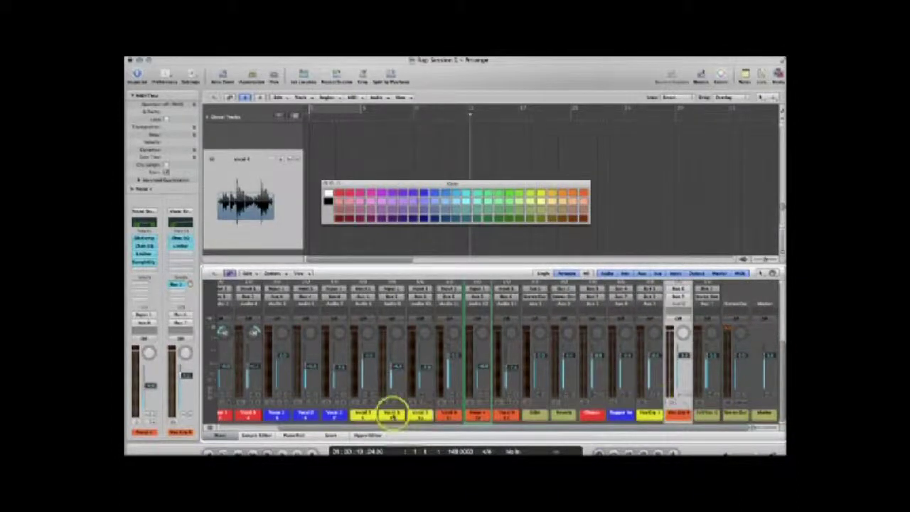
# Trace a yellow vocal channel to its bus, and examine the routing of the four group buses selected together
pyautogui.click(391, 414)
pyautogui.click(649, 413)
pyautogui.click(679, 414)
pyautogui.scroll(5, 681, 414)
pyautogui.scroll(-5, 683, 412)
pyautogui.moveTo(593, 415); pyautogui.dragTo(671, 418)
pyautogui.scroll(5, 671, 417)
pyautogui.scroll(-5, 671, 416)
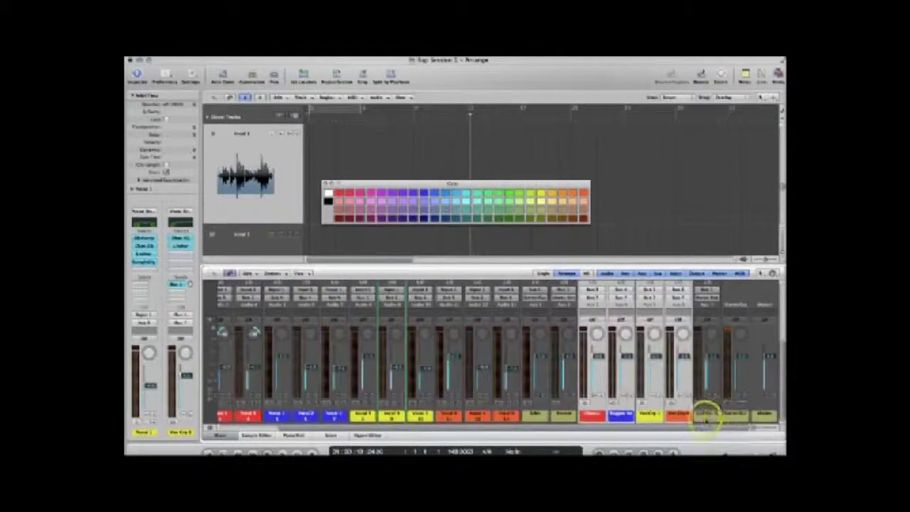
# Select the combined vocal bus beside the four group buses and examine its inserts and routing
pyautogui.click(706, 415)
pyautogui.scroll(5, 705, 419)
pyautogui.click(707, 305)
pyautogui.scroll(-1, 716, 329)
pyautogui.scroll(1, 717, 328)
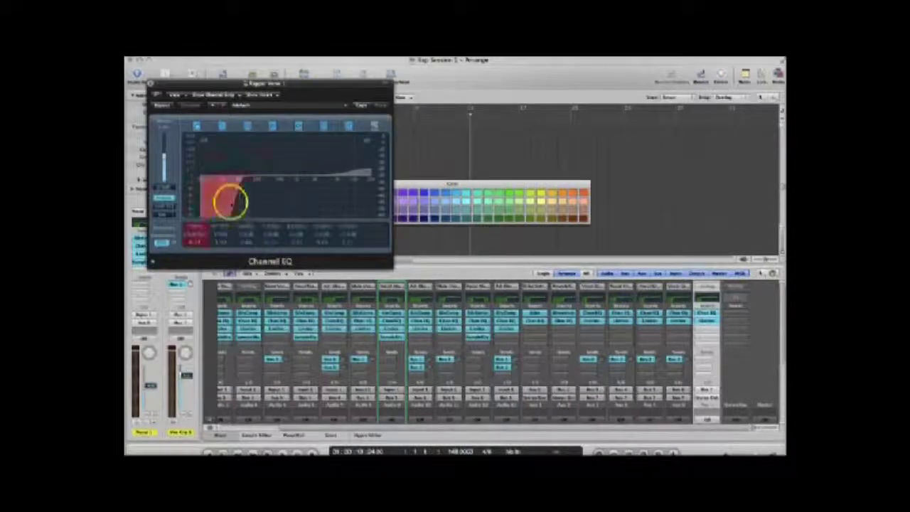
# Adjust the low cut and lower the high-shelf boost in the Rapper bus's Channel EQ, and close the plug-in
pyautogui.moveTo(231, 199); pyautogui.dragTo(241, 182)
pyautogui.moveTo(364, 164); pyautogui.dragTo(357, 166)
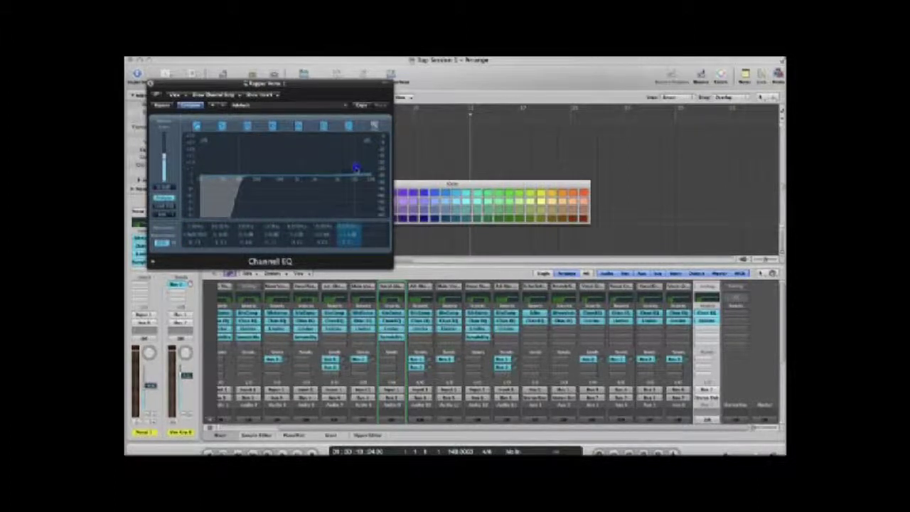
pyautogui.click(193, 126)
pyautogui.click(149, 85)
# Adjust the high-shelf band in the third vocal group bus's Channel EQ, and close the plug-in
pyautogui.click(616, 291)
pyautogui.click(688, 367)
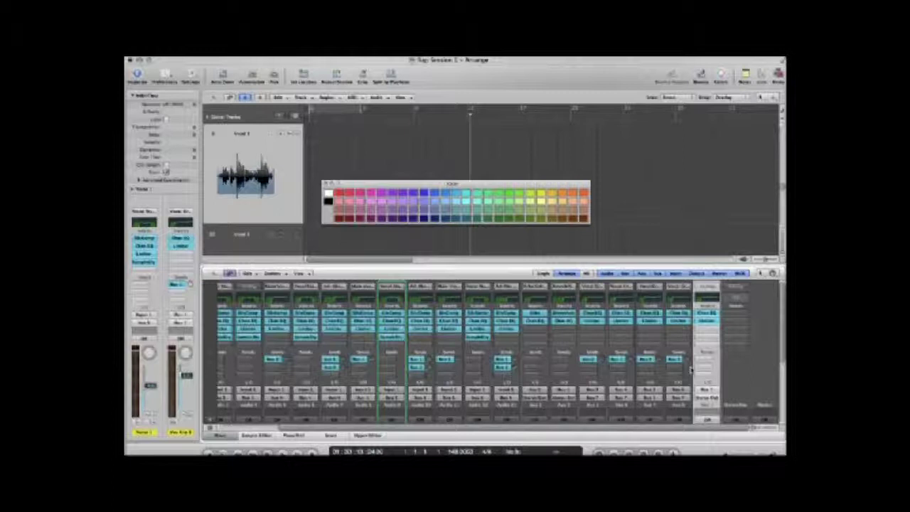
pyautogui.doubleClick(652, 299)
pyautogui.moveTo(370, 173)
pyautogui.mouseDown()
pyautogui.moveTo(362, 162)
pyautogui.moveTo(378, 193)
pyautogui.moveTo(357, 166)
pyautogui.mouseUp()
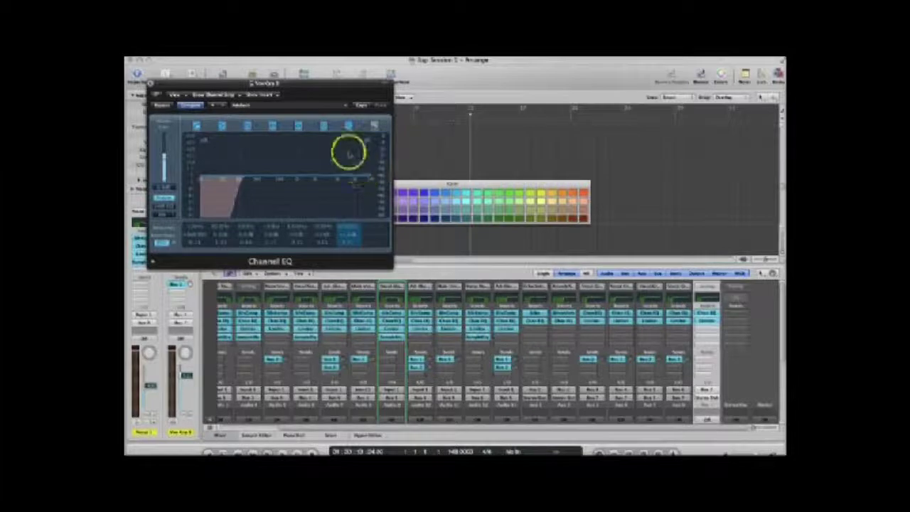
pyautogui.click(149, 83)
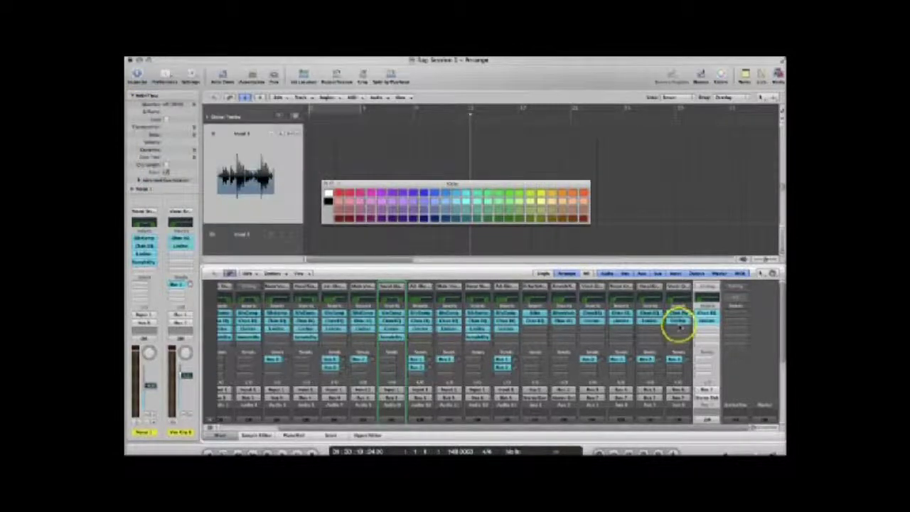
# Close the color palette and review the inserts, sends and outputs of the vocal channels and buses
pyautogui.scroll(-5, 676, 317)
pyautogui.scroll(5, 679, 329)
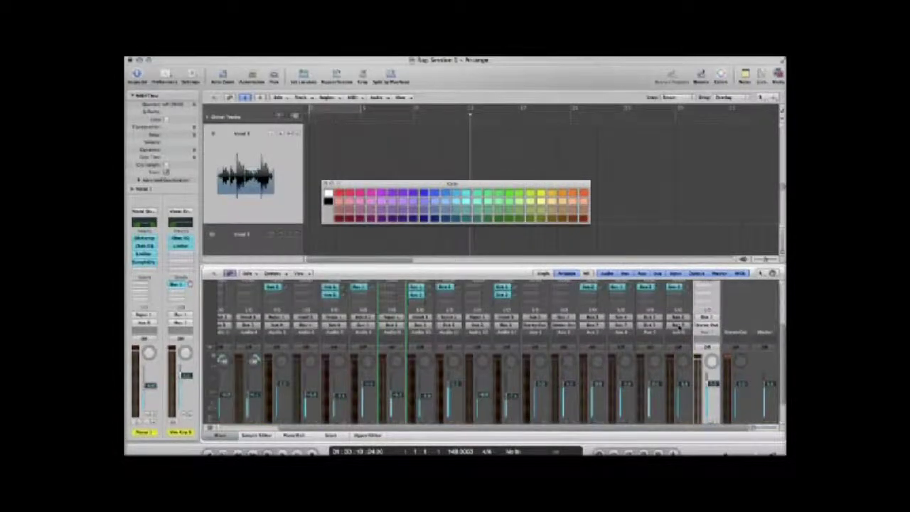
pyautogui.scroll(-5, 679, 328)
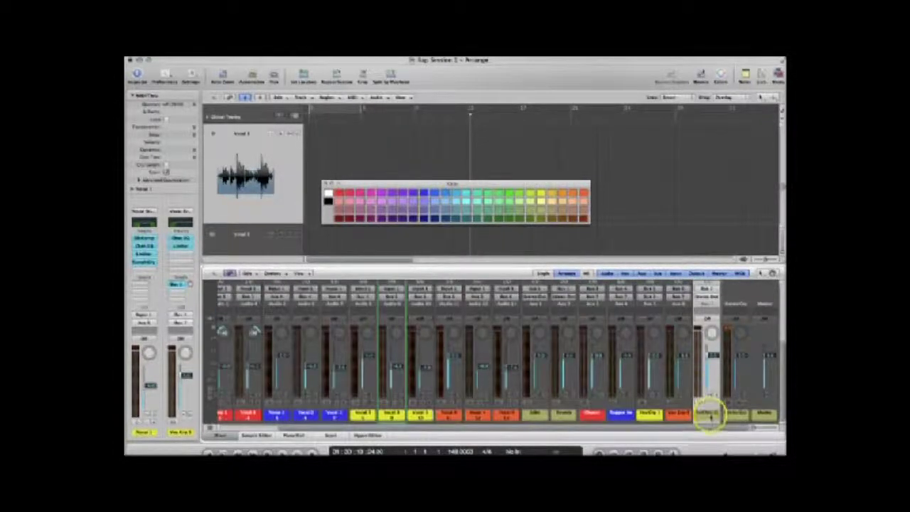
pyautogui.scroll(5, 709, 412)
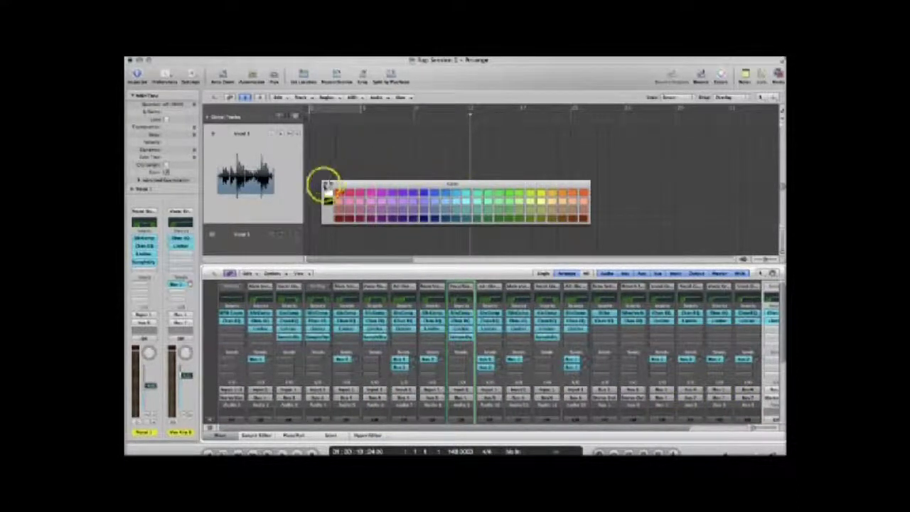
pyautogui.click(327, 185)
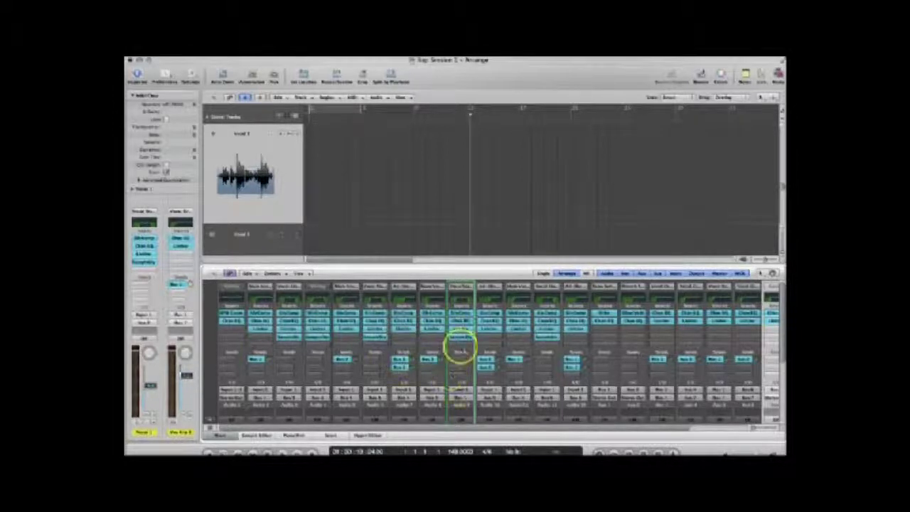
pyautogui.scroll(-5, 554, 364)
pyautogui.hscroll(1, 557, 365)
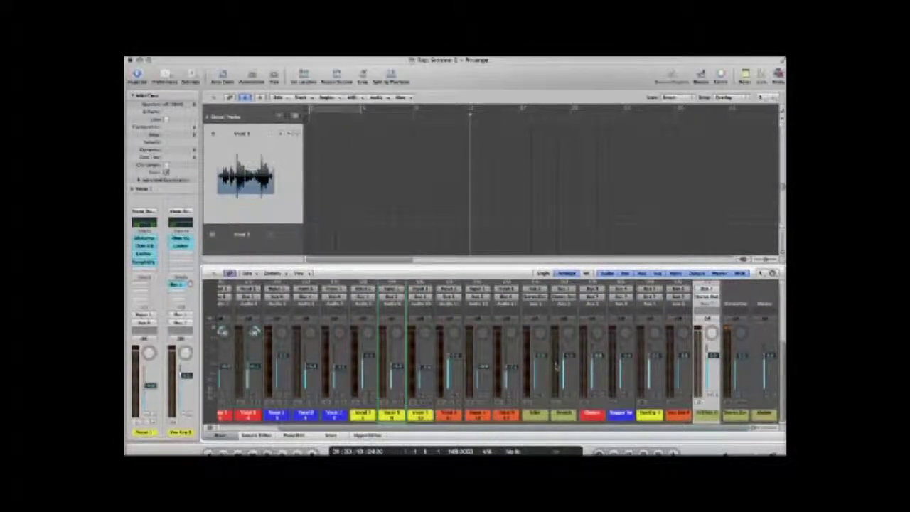
pyautogui.scroll(5, 601, 377)
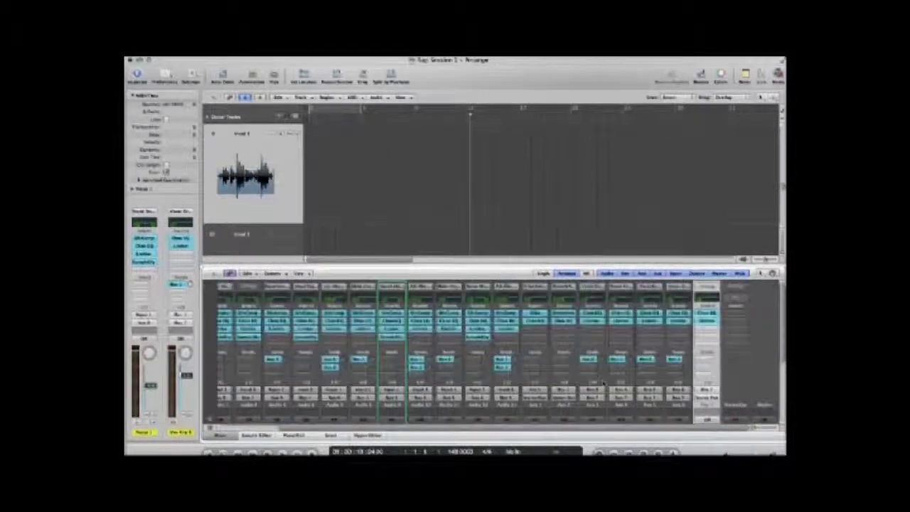